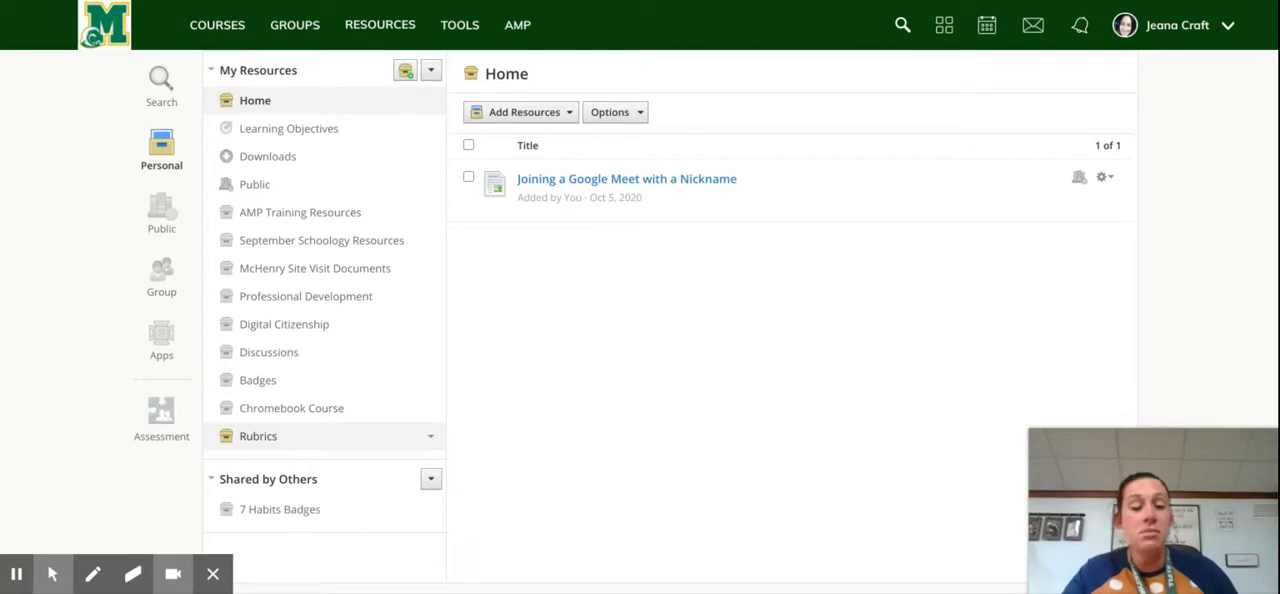
click(406, 72)
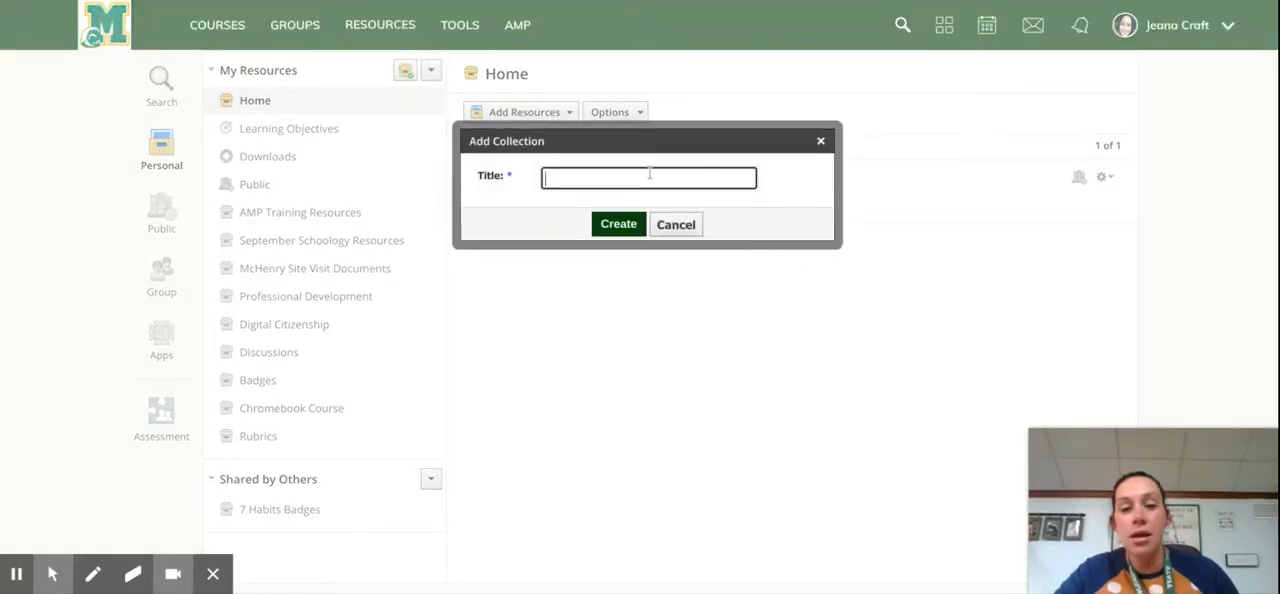
text(Rubrics)
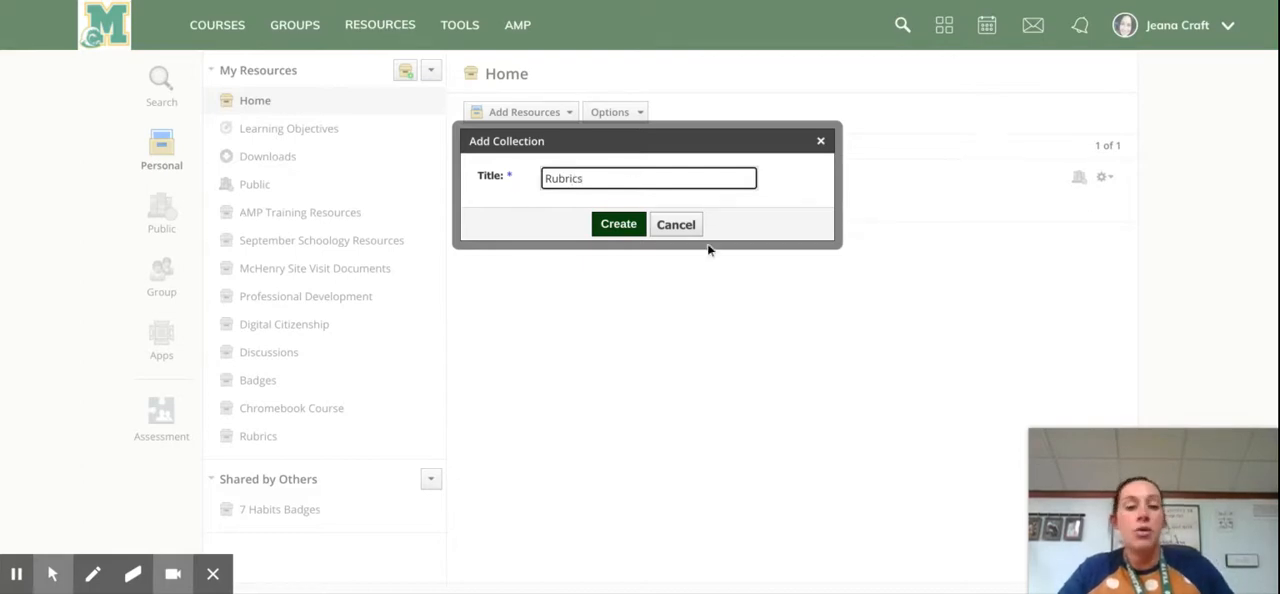
click(820, 142)
Step: Start a new rubric in the existing Rubrics collection and title it "Practice Rubric"
click(268, 442)
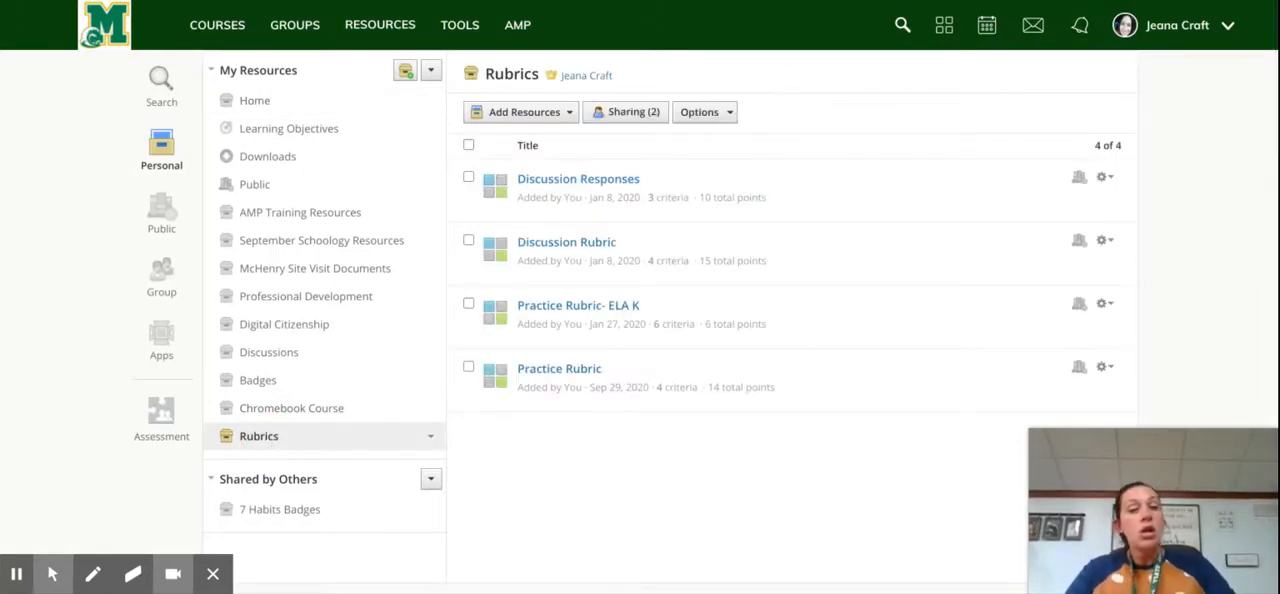
click(517, 113)
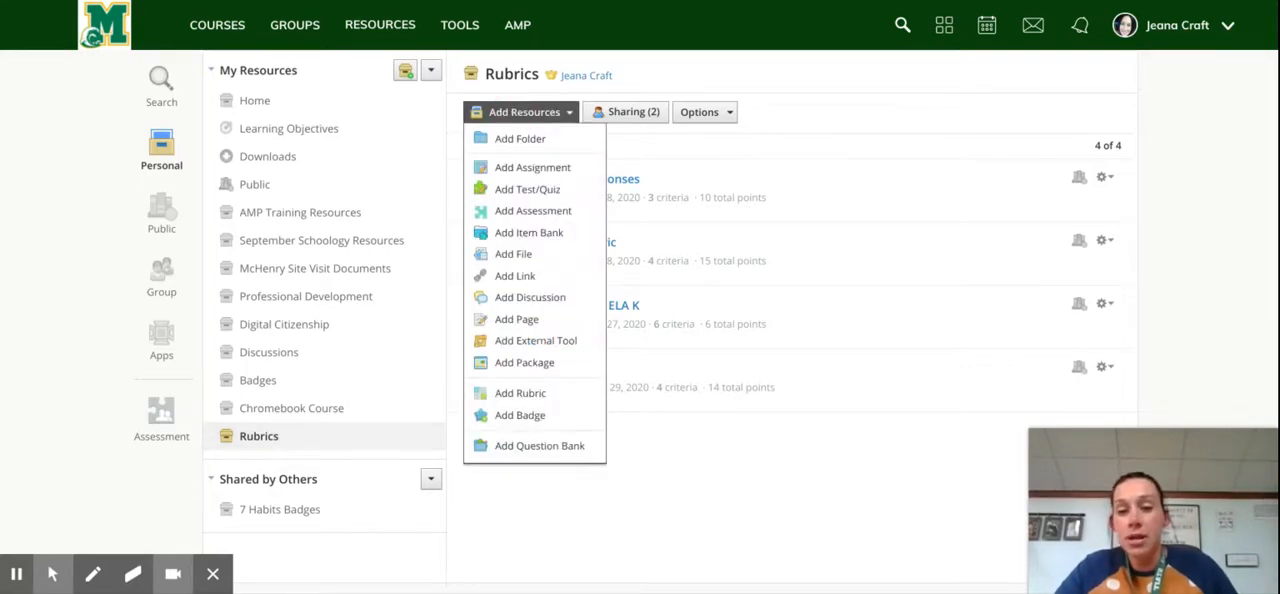
click(566, 396)
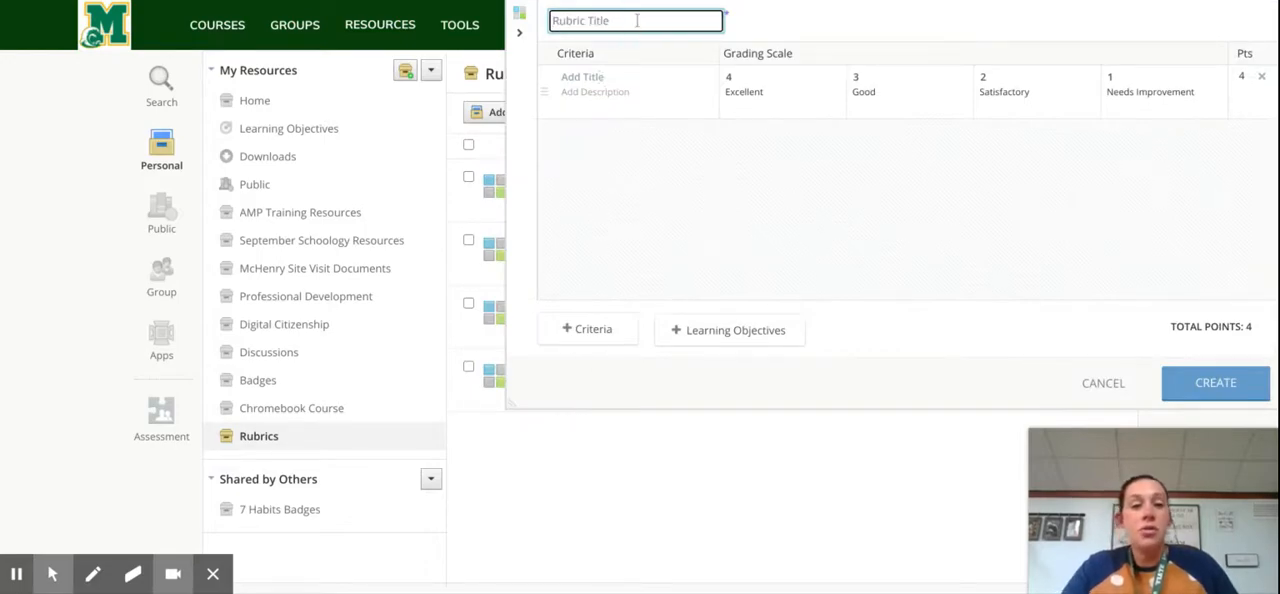
text(Practic)
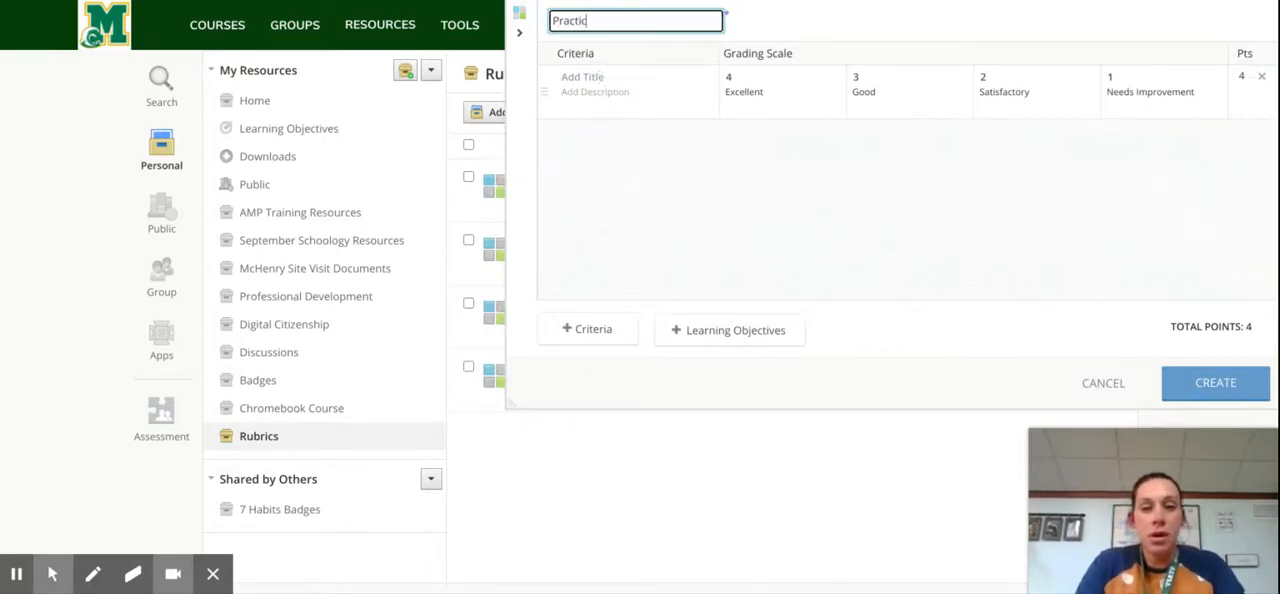
text(e Rubric)
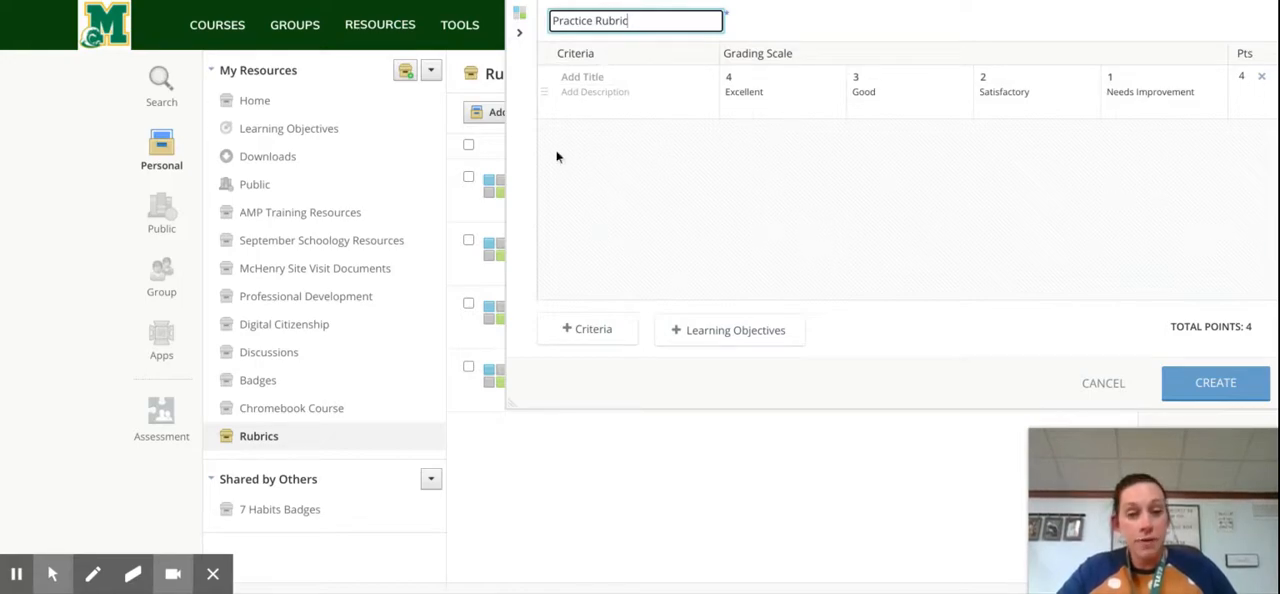
Step: Title the first criterion "Grammar" and describe it as "Uses proper English with little to no error."
click(598, 76)
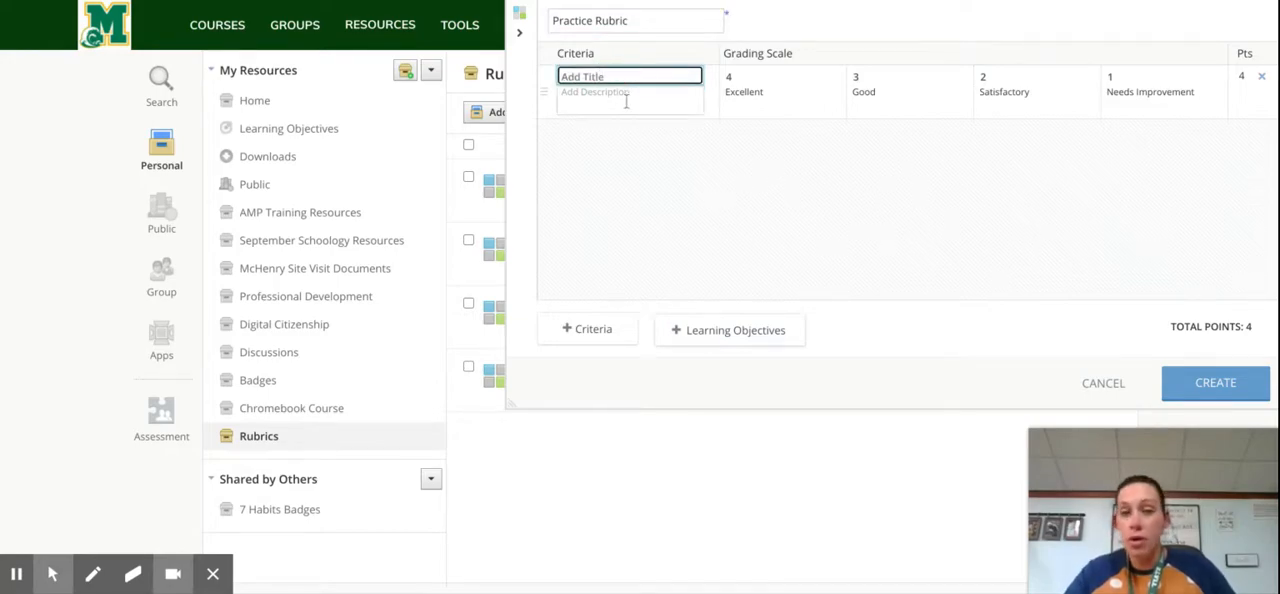
text(Grammar)
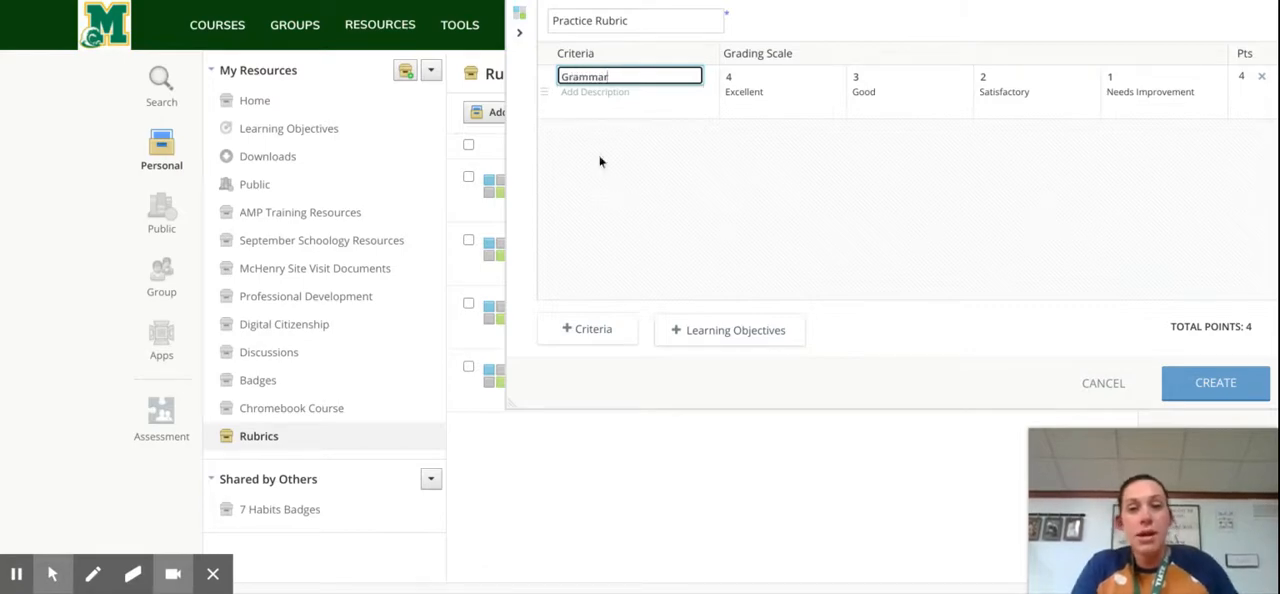
click(619, 97)
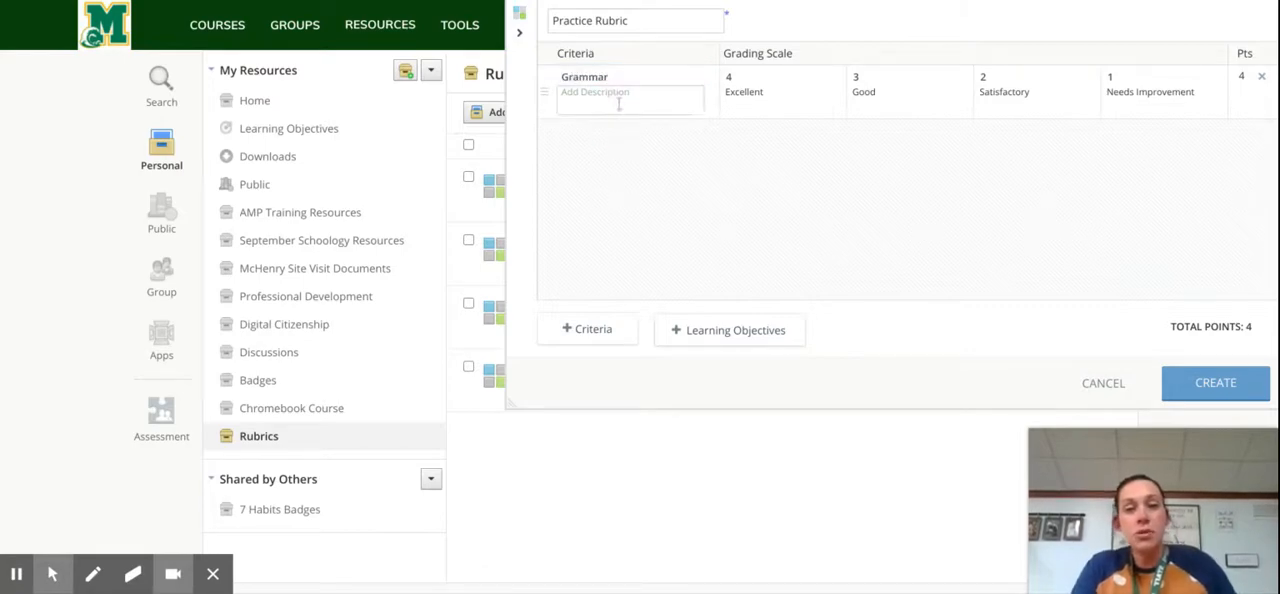
text(Us)
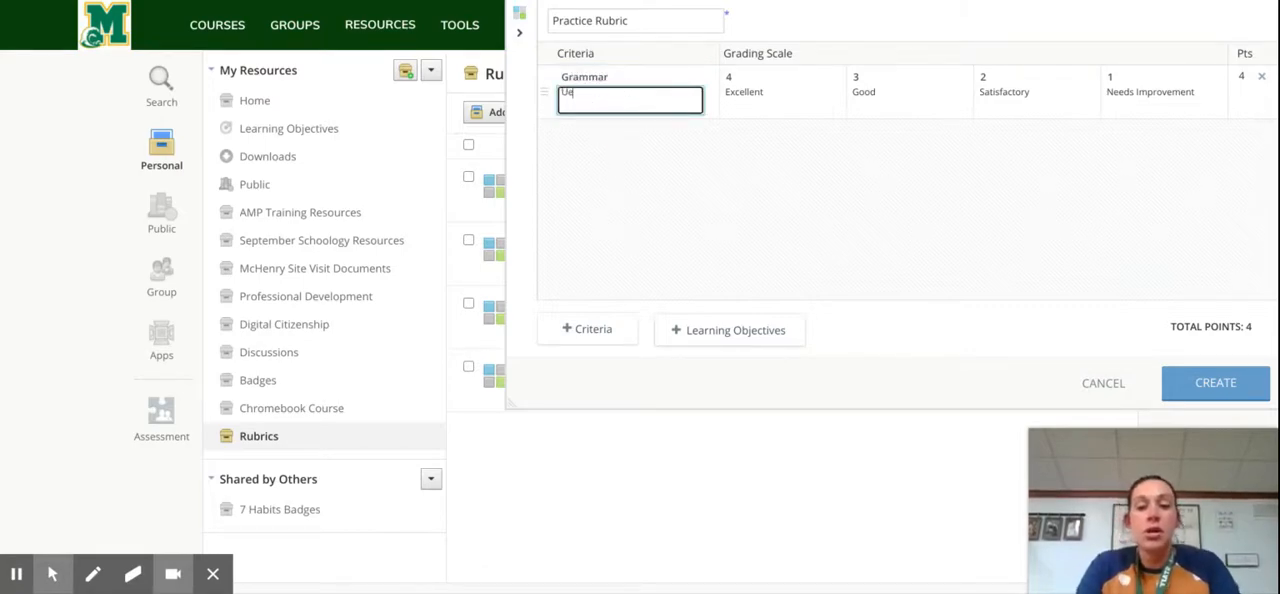
text(es p)
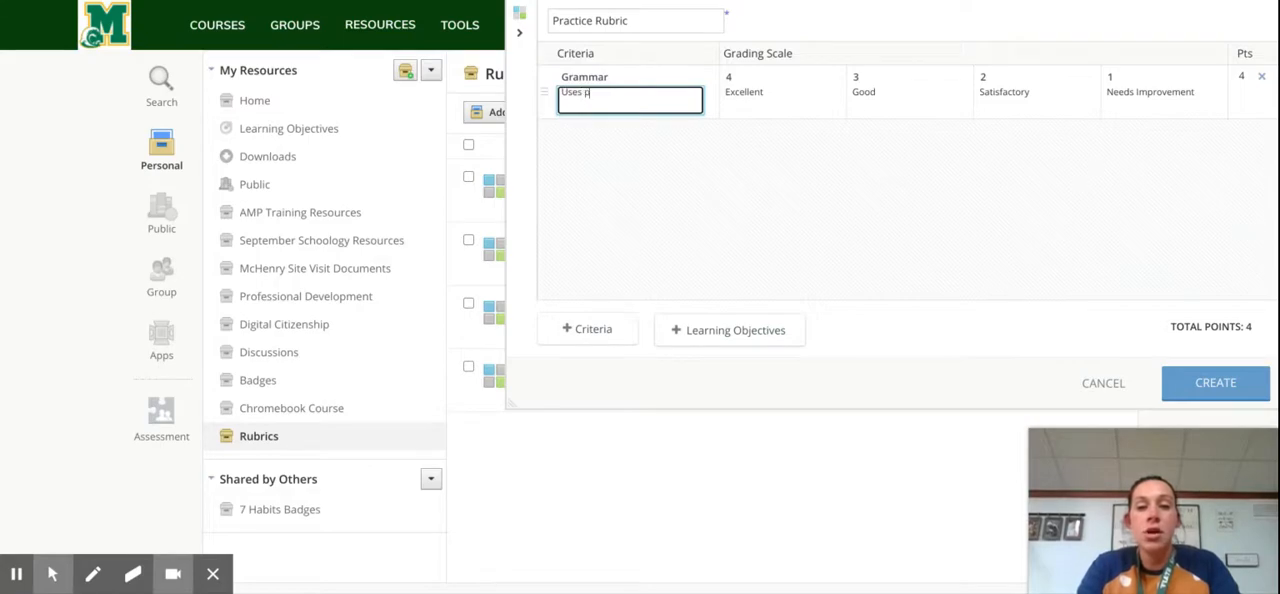
text(roper English)
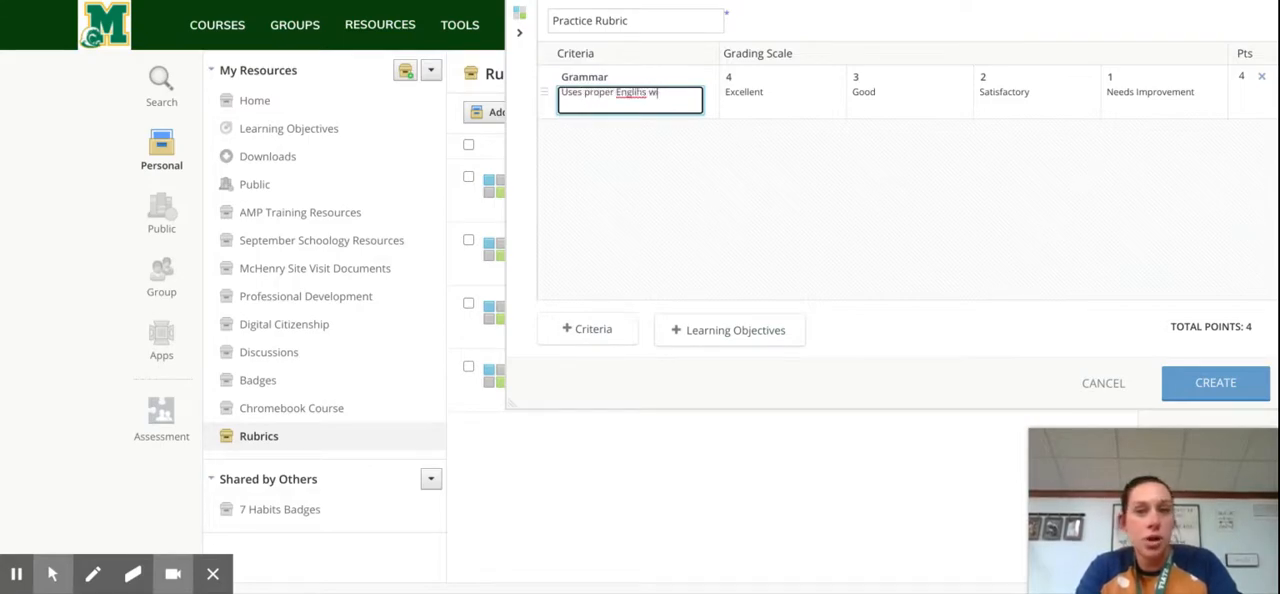
text( with)
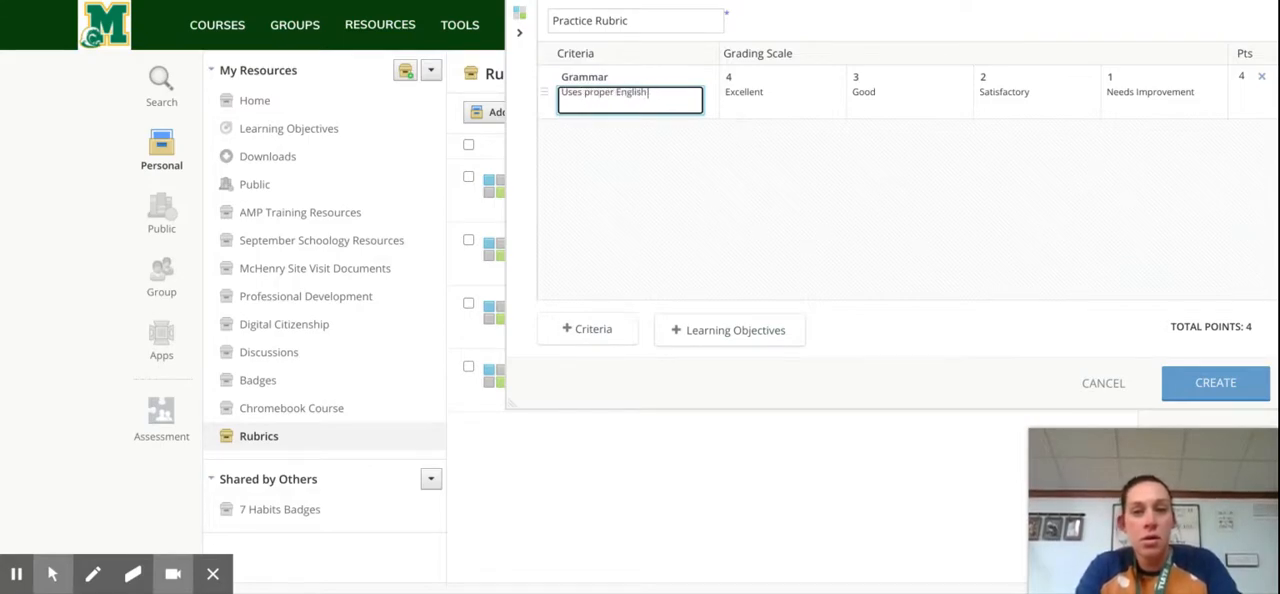
text( little to no error.)
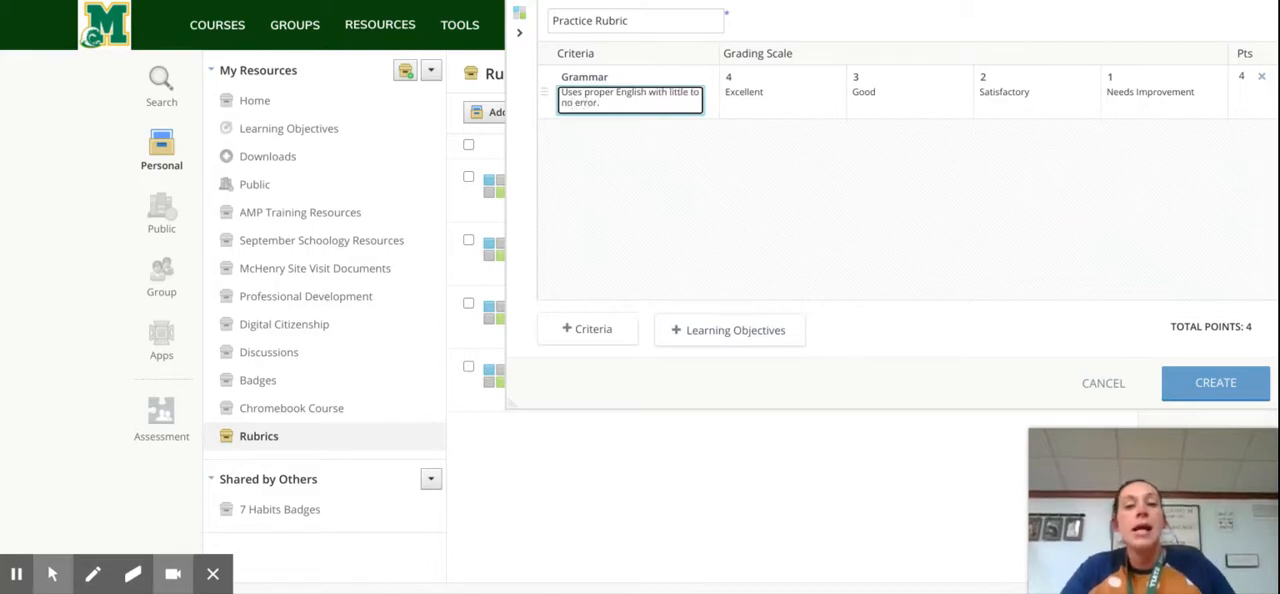
Step: Add a grading scale level before the 4-point Excellent level of the Grammar criterion and set it to 5 points
click(767, 100)
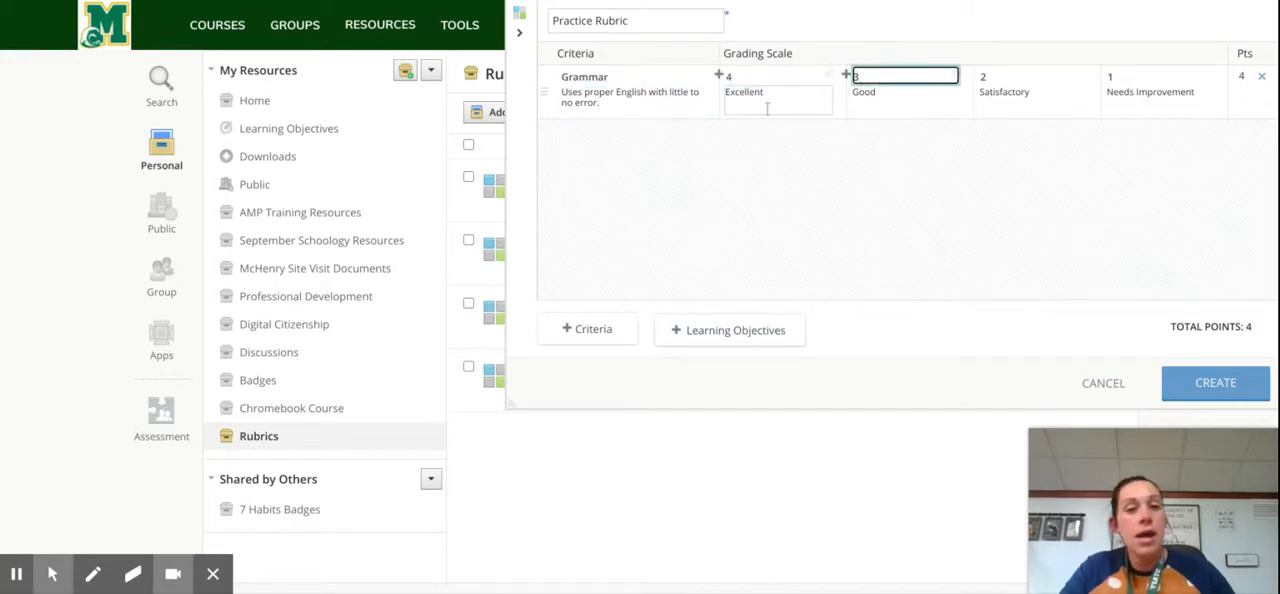
click(720, 78)
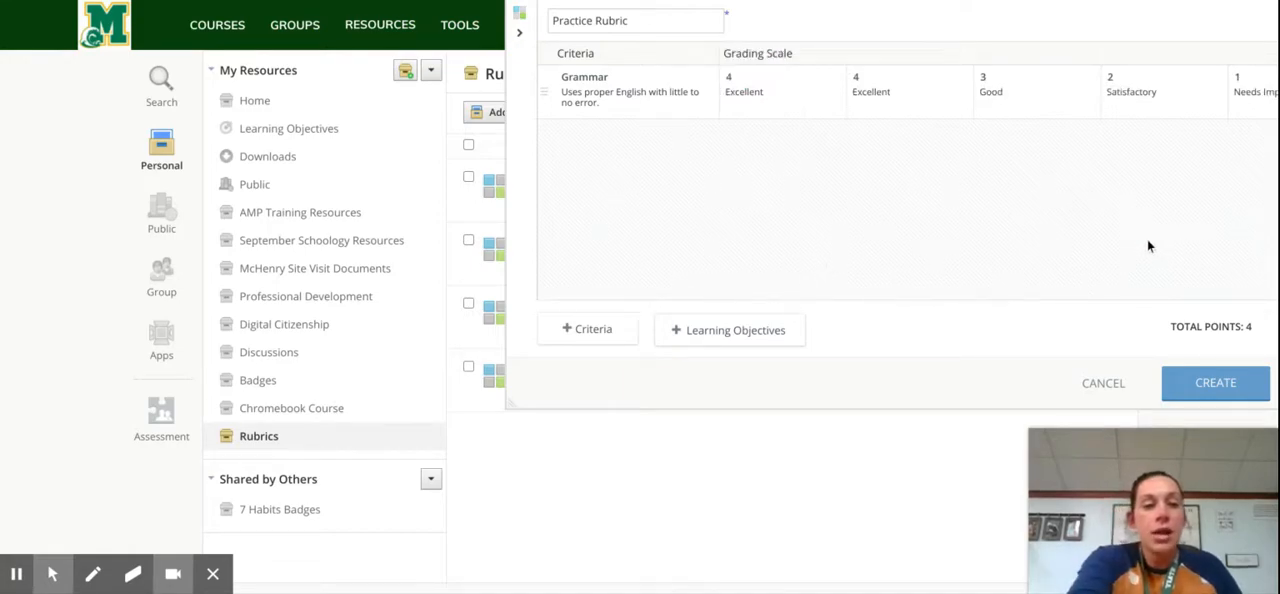
drag(1148, 246, 724, 221)
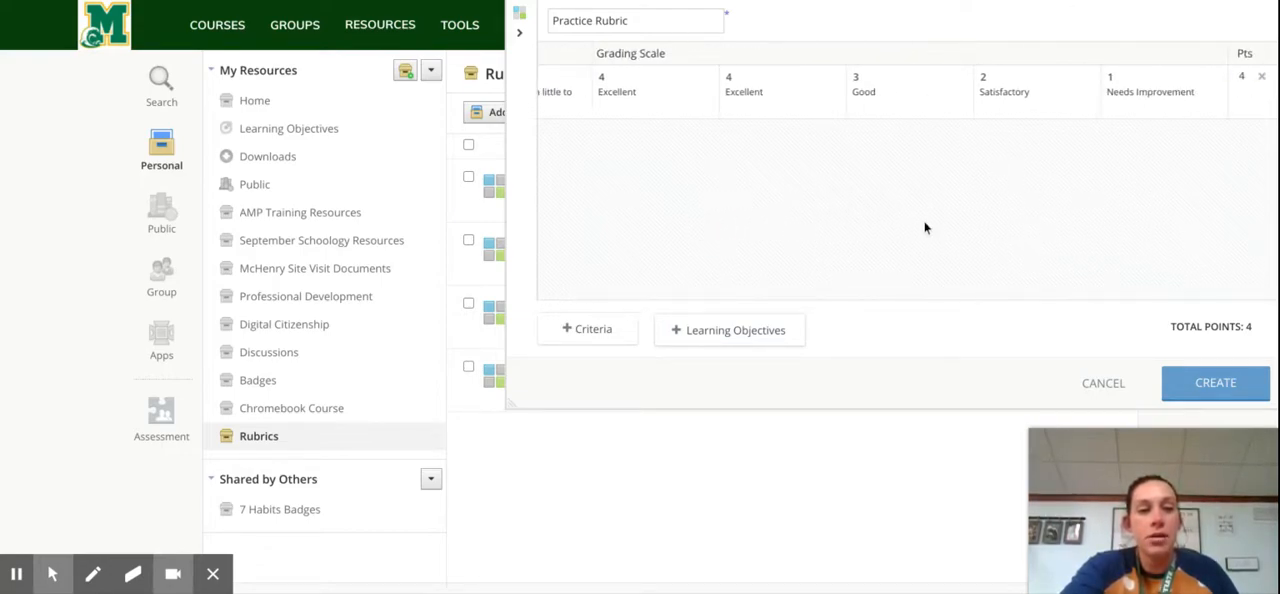
scroll(714, 226, left, 3)
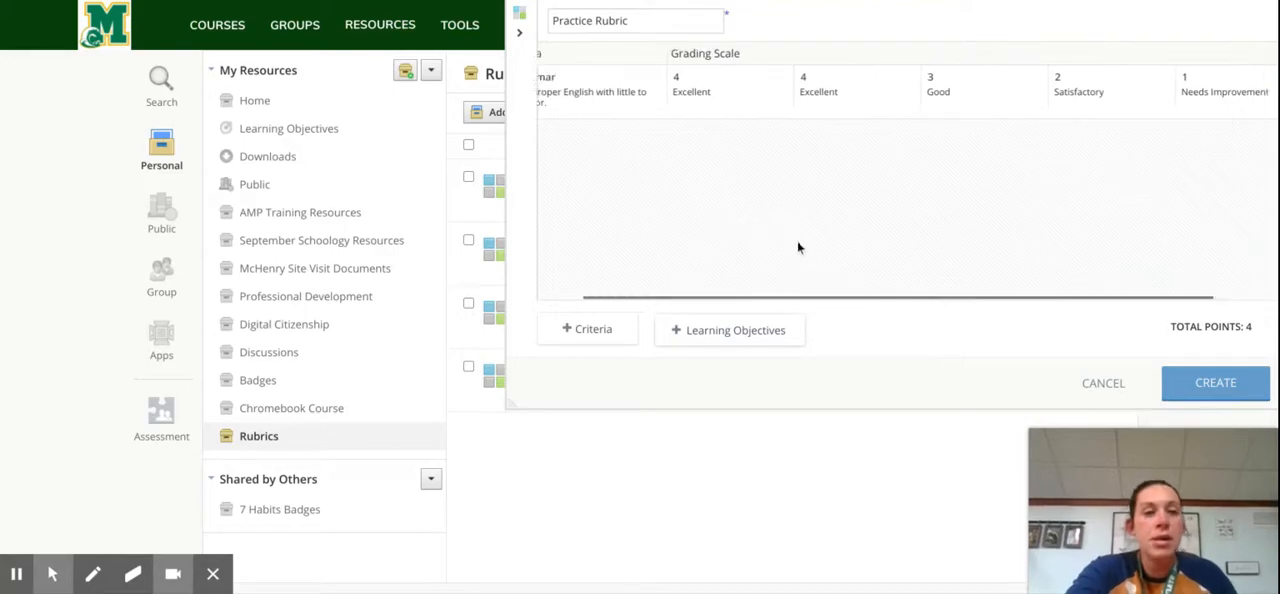
click(742, 75)
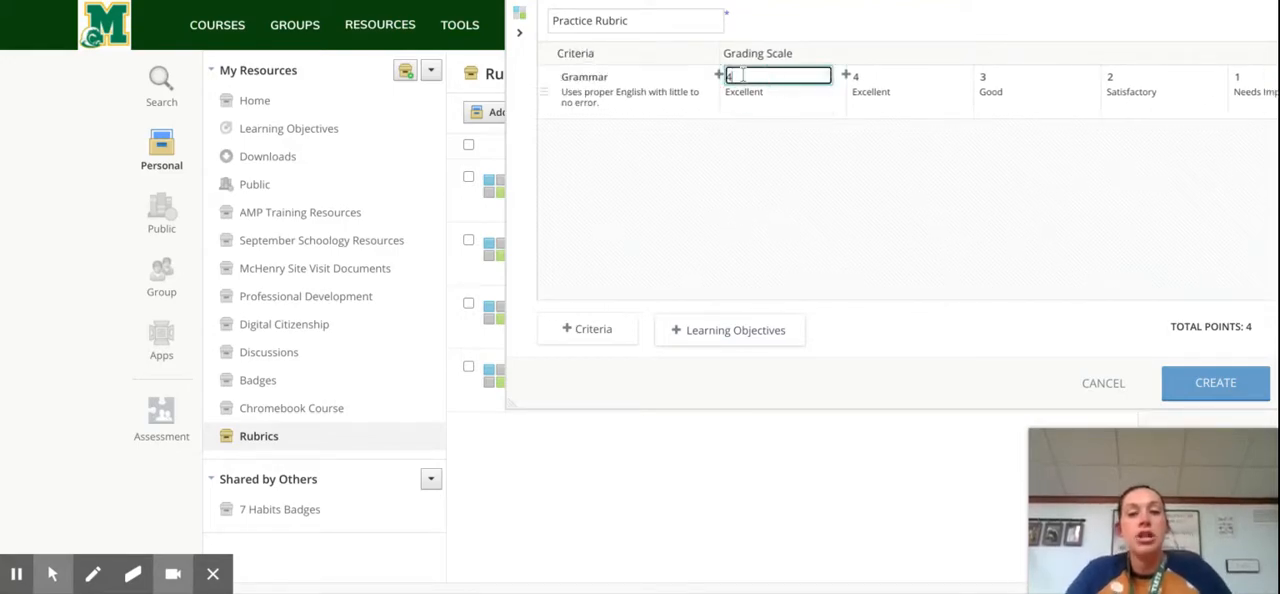
key(BackSpace)
text(5)
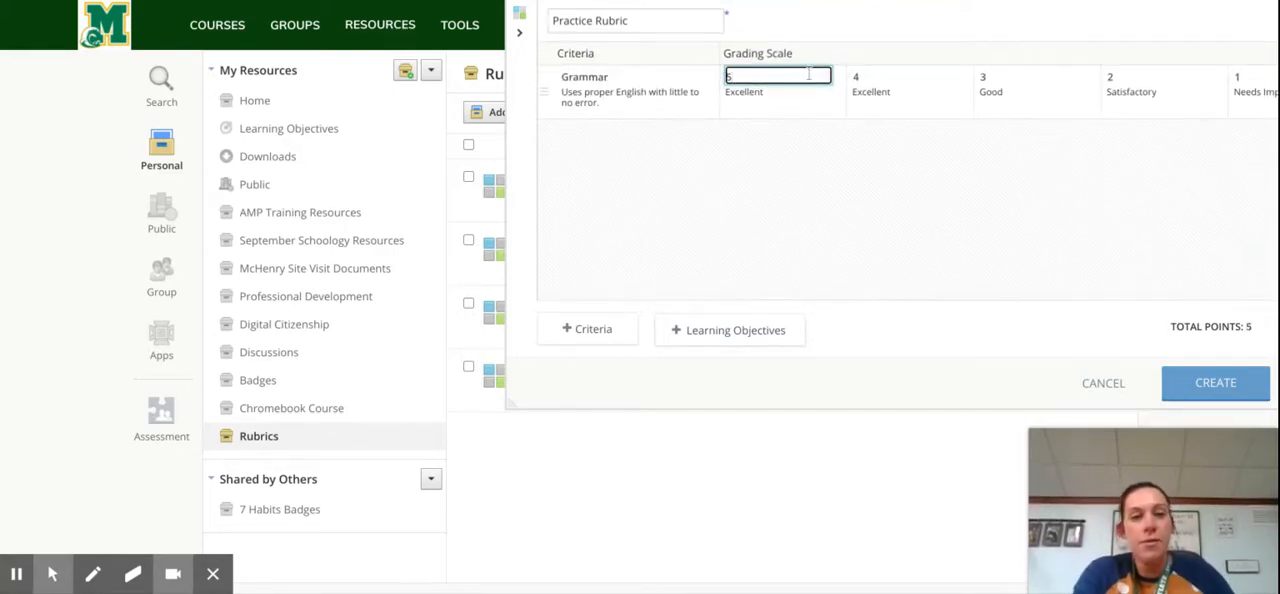
click(893, 178)
Step: Describe the 5-point level as "Goes Above and Beyond Expectations" and delete that level from the Grammar grading scale
scroll(891, 222, right, 3)
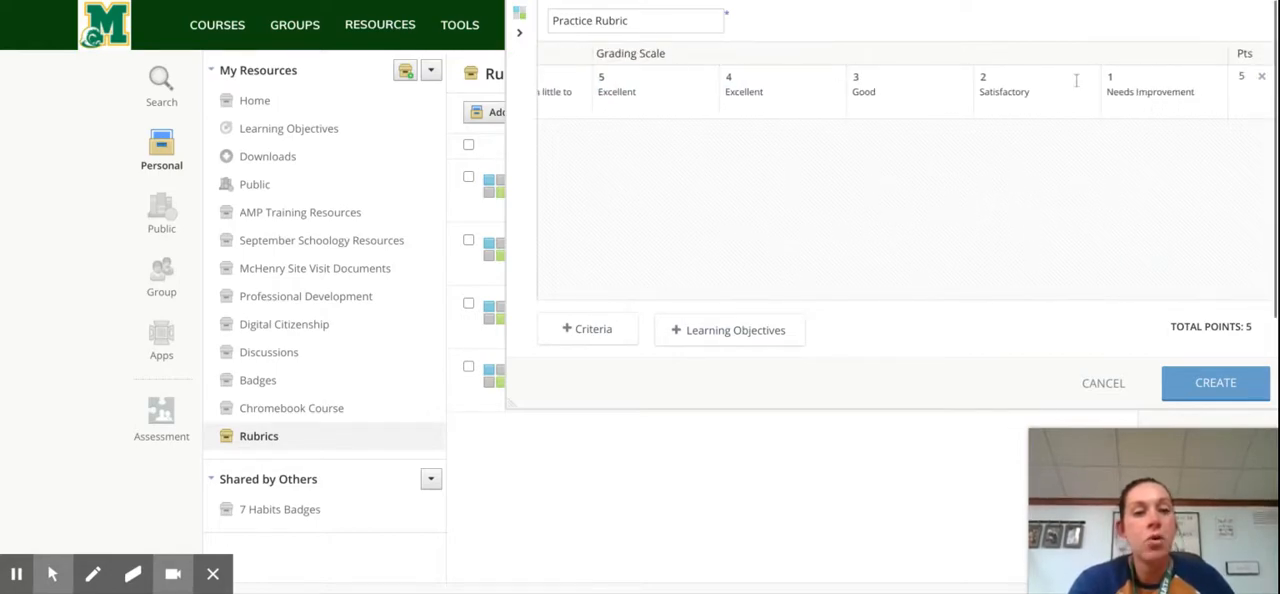
scroll(1071, 113, left, 1)
scroll(1071, 113, left, 2)
click(781, 93)
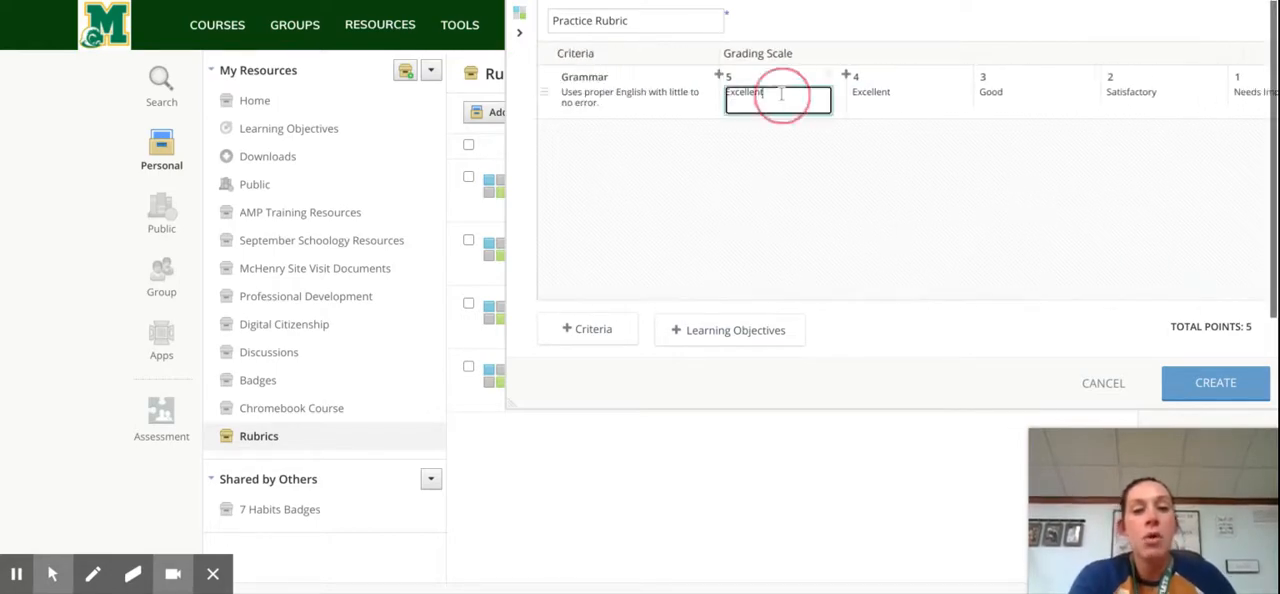
text(Goes)
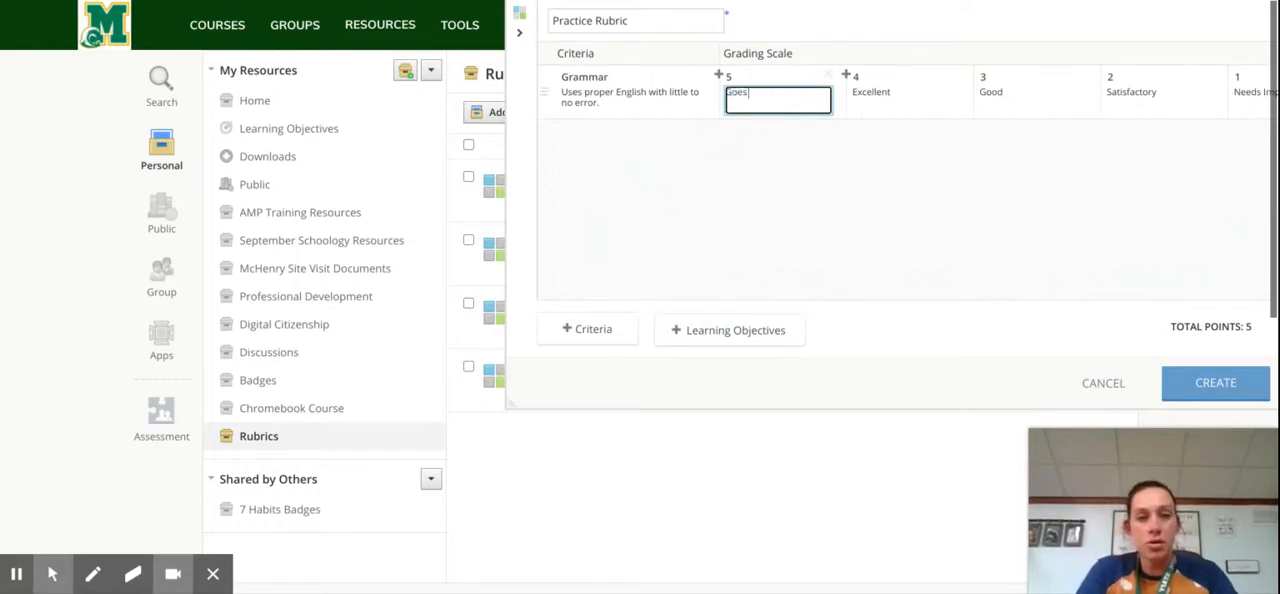
text( Above and Beyo)
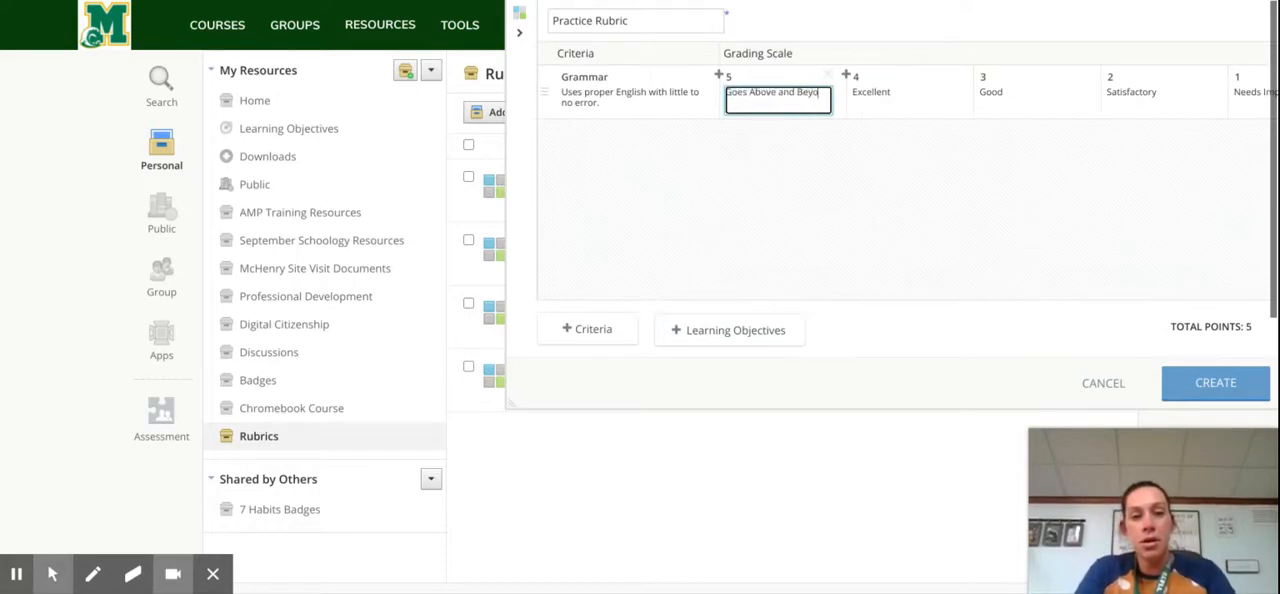
text(nd Expectations)
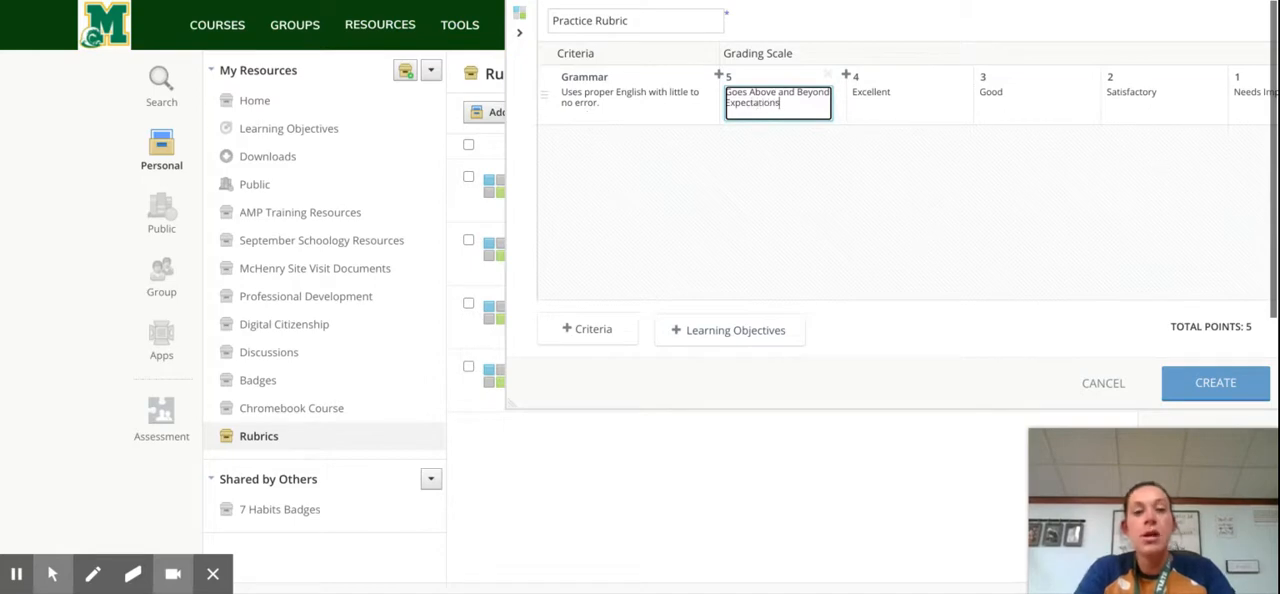
click(871, 191)
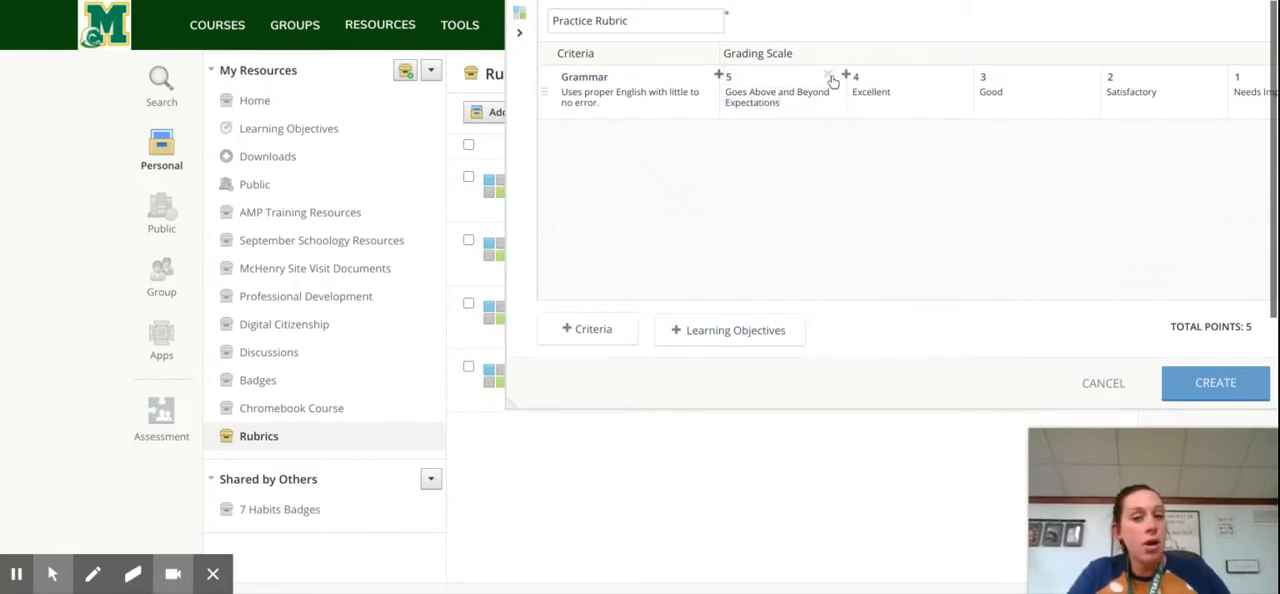
click(829, 77)
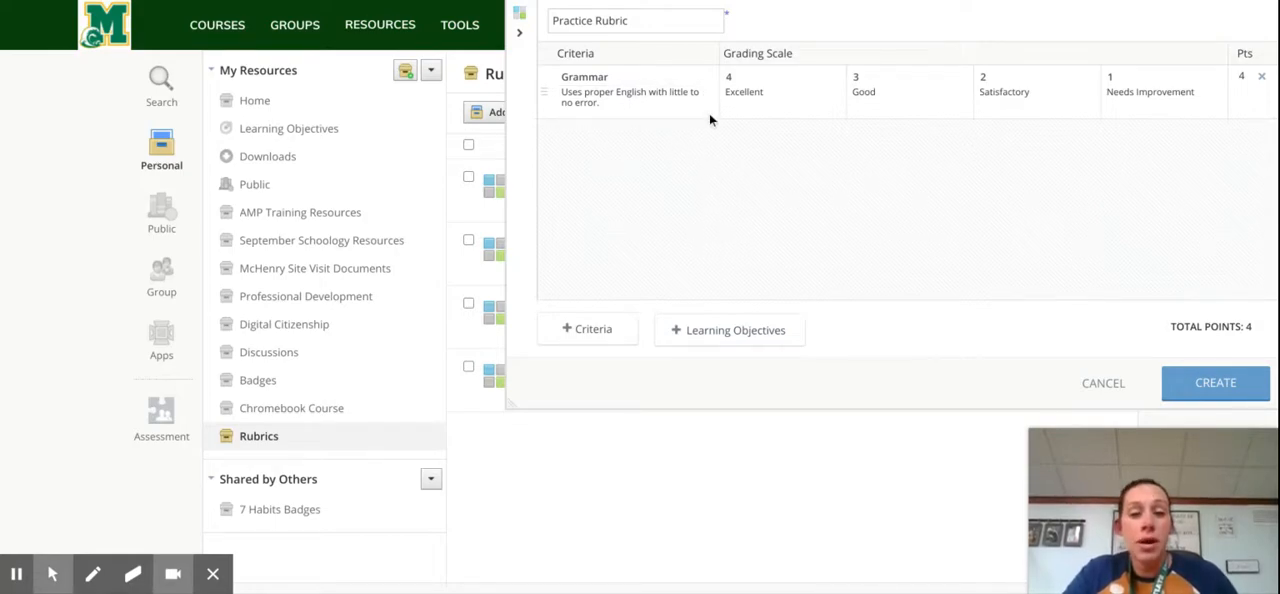
Step: Open the learning objectives selection for the rubric and examine the available standard sets and the custom objective categories
click(746, 340)
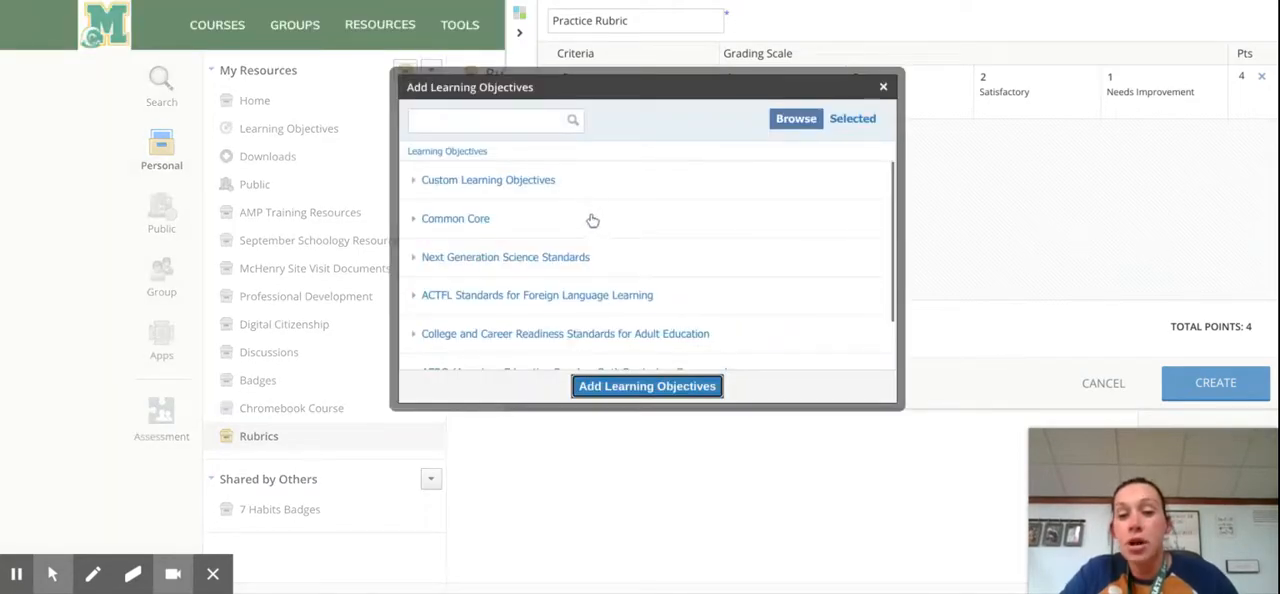
scroll(538, 186, down, 2)
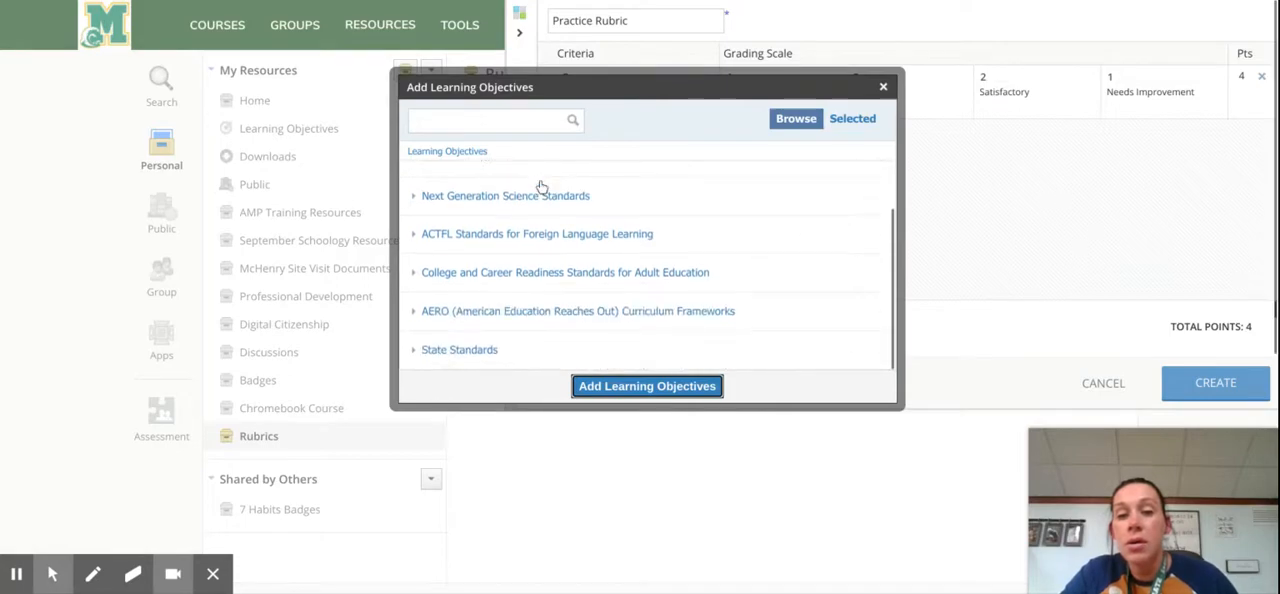
scroll(538, 186, up, 2)
click(516, 183)
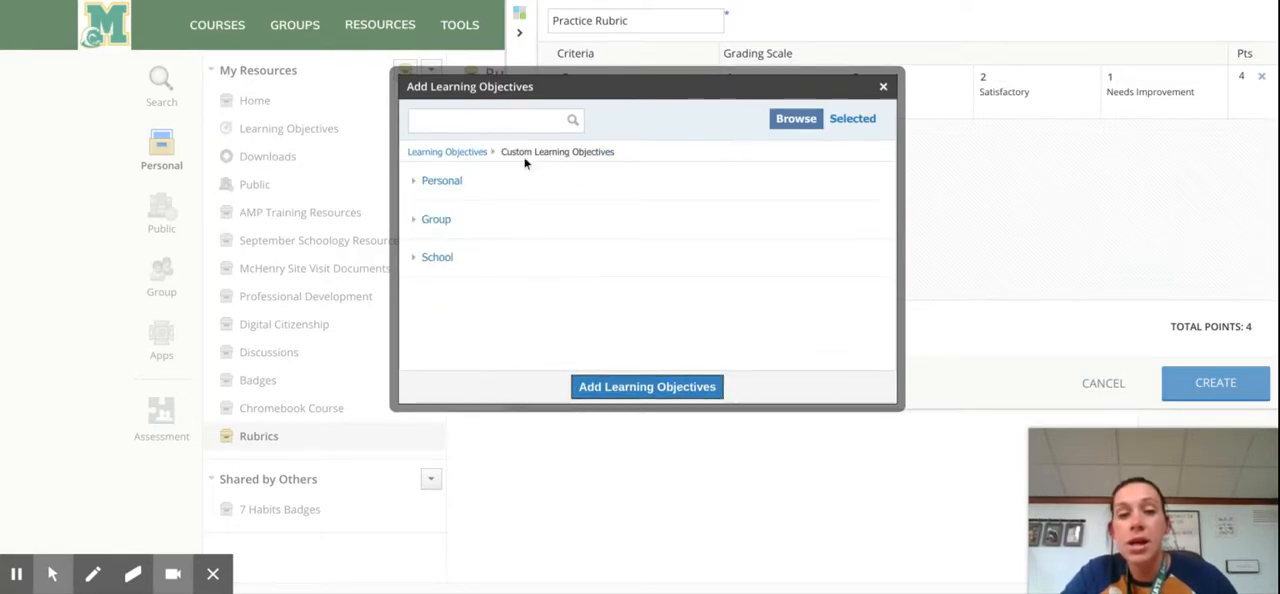
click(462, 154)
Step: Browse Common Core English Language Arts/Literacy (2010) for Grade 7 Language, Conventions of Standard English, down to CCSS.ELA-Literacy.L.7.1
click(455, 214)
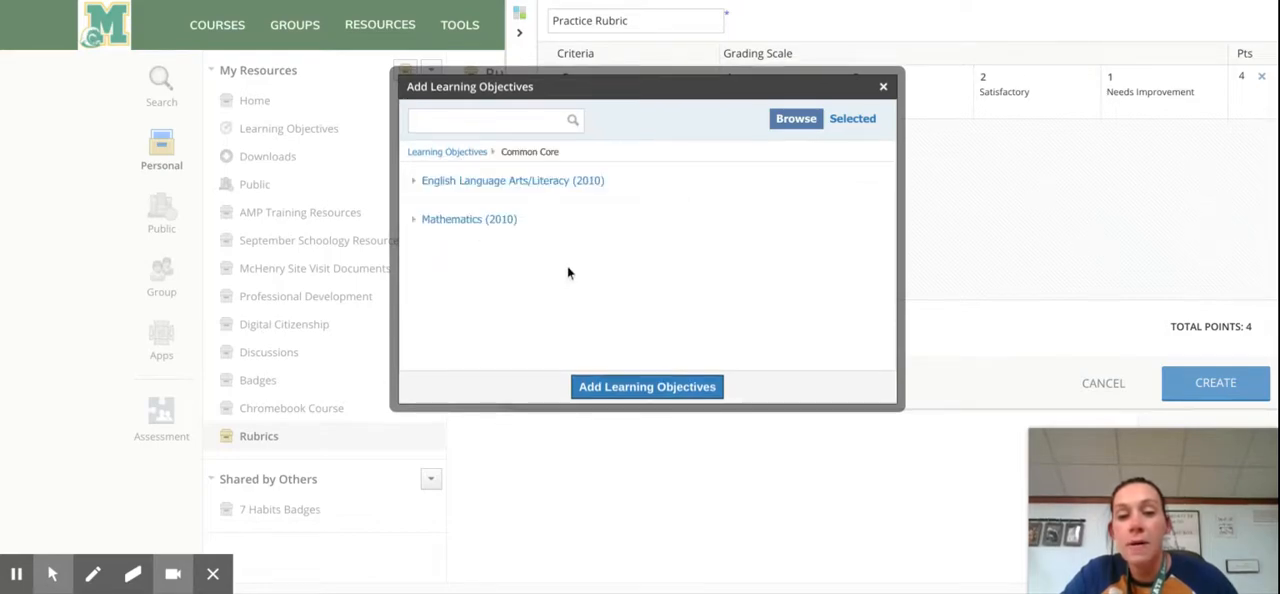
click(543, 181)
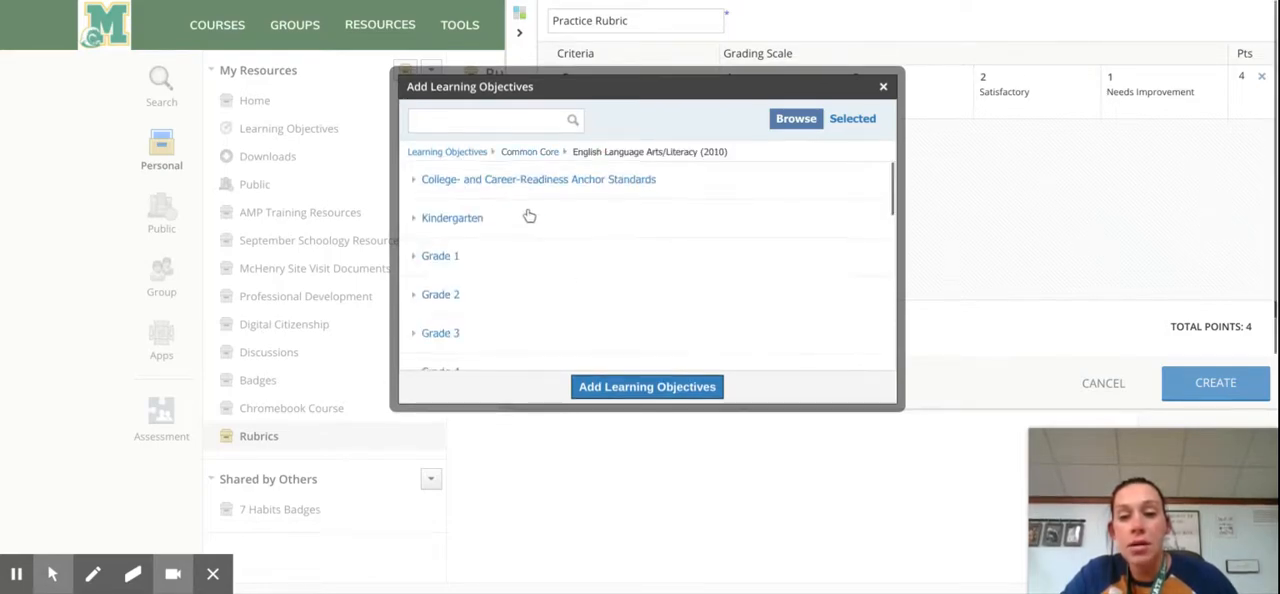
scroll(529, 217, down, 5)
scroll(523, 240, up, 3)
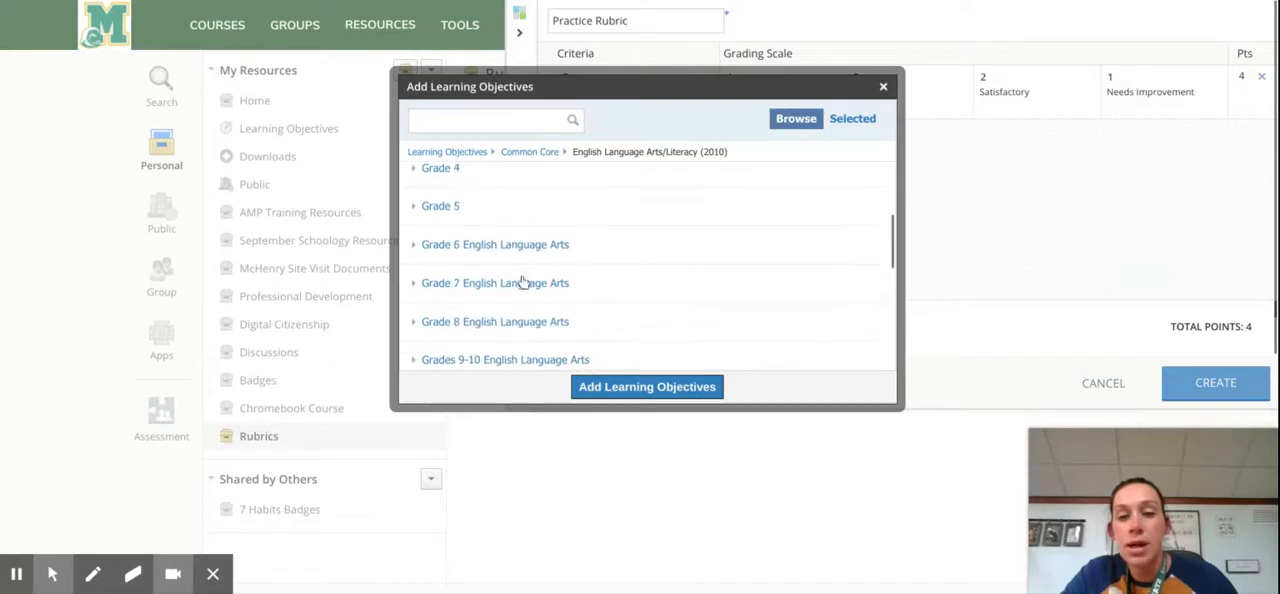
click(522, 283)
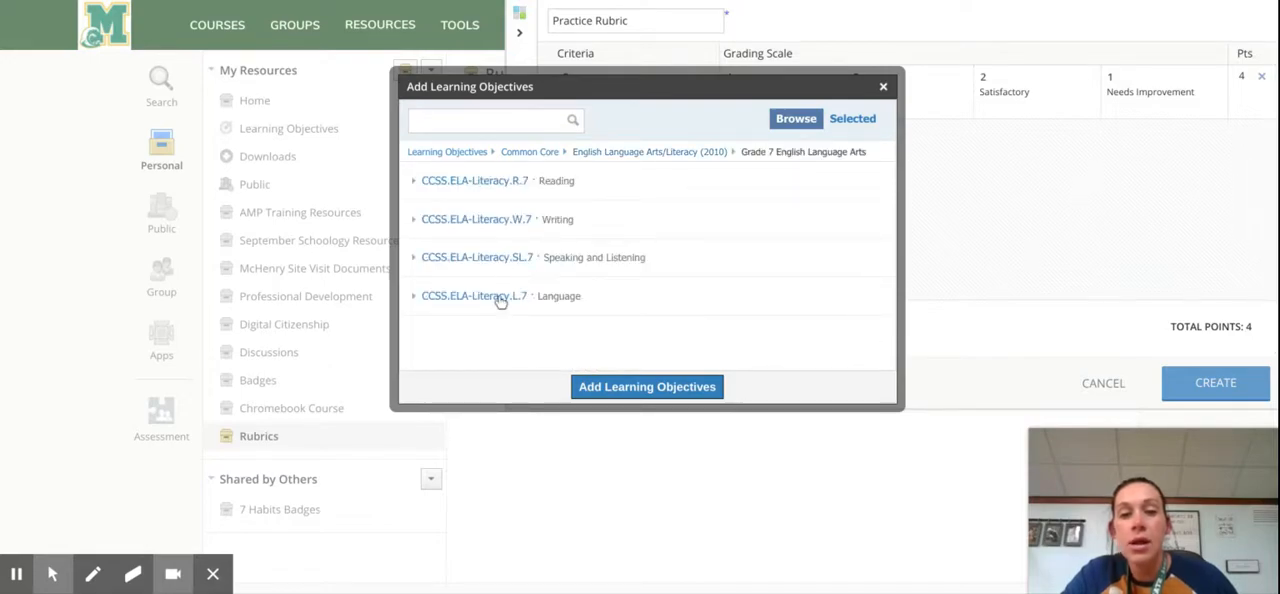
click(500, 299)
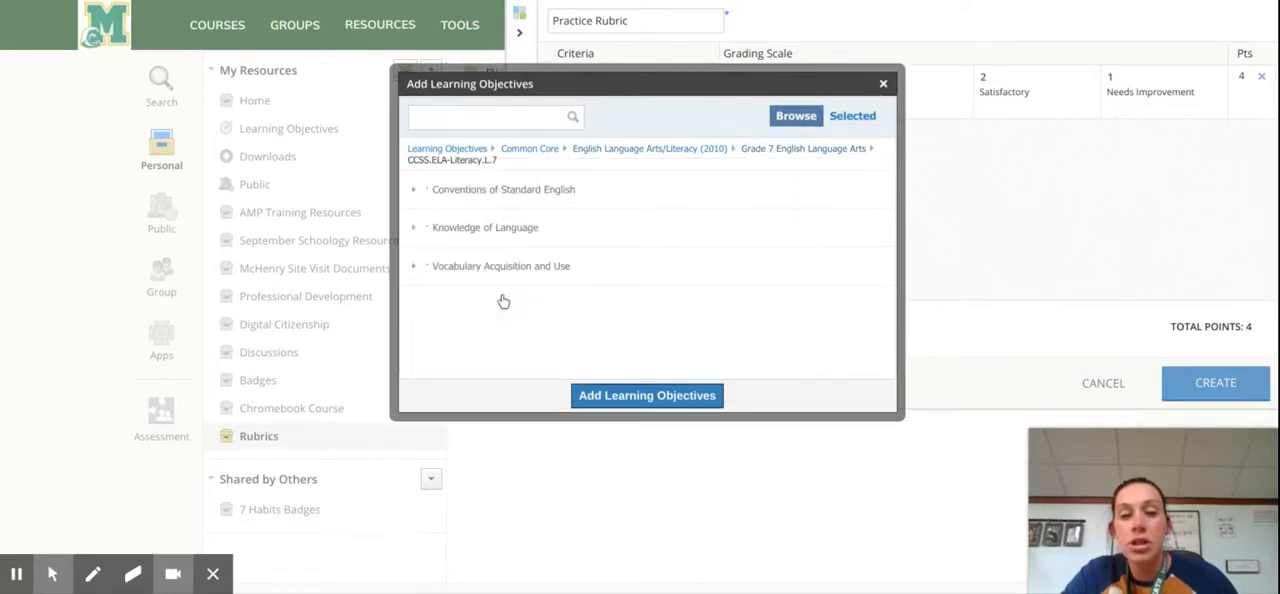
click(514, 194)
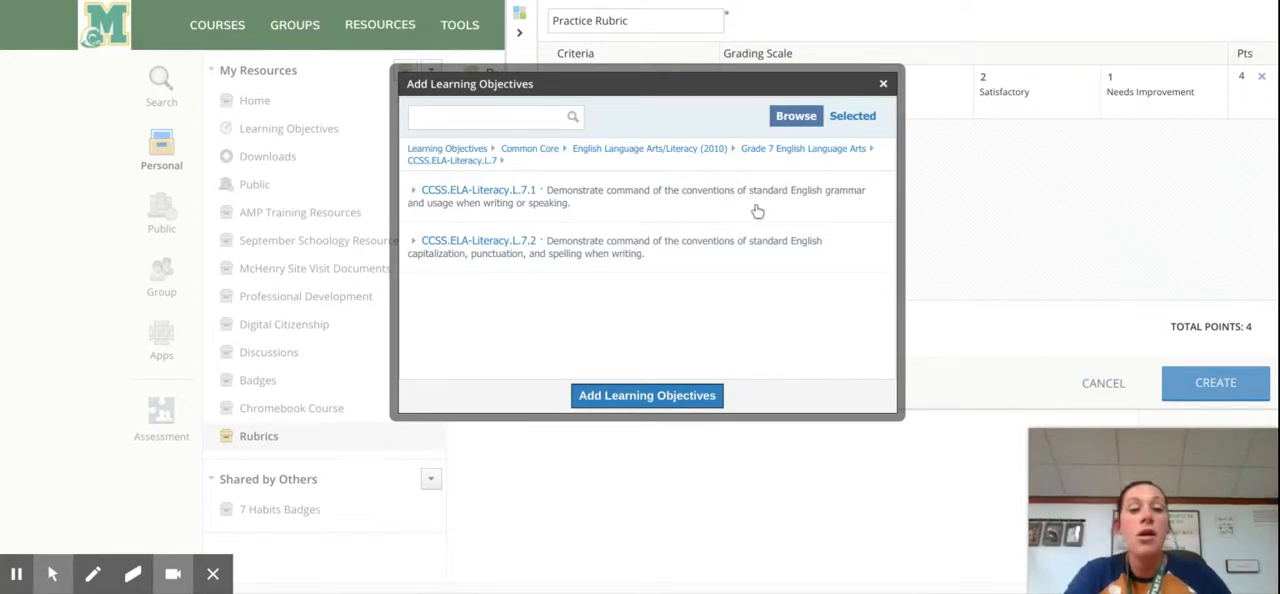
click(517, 209)
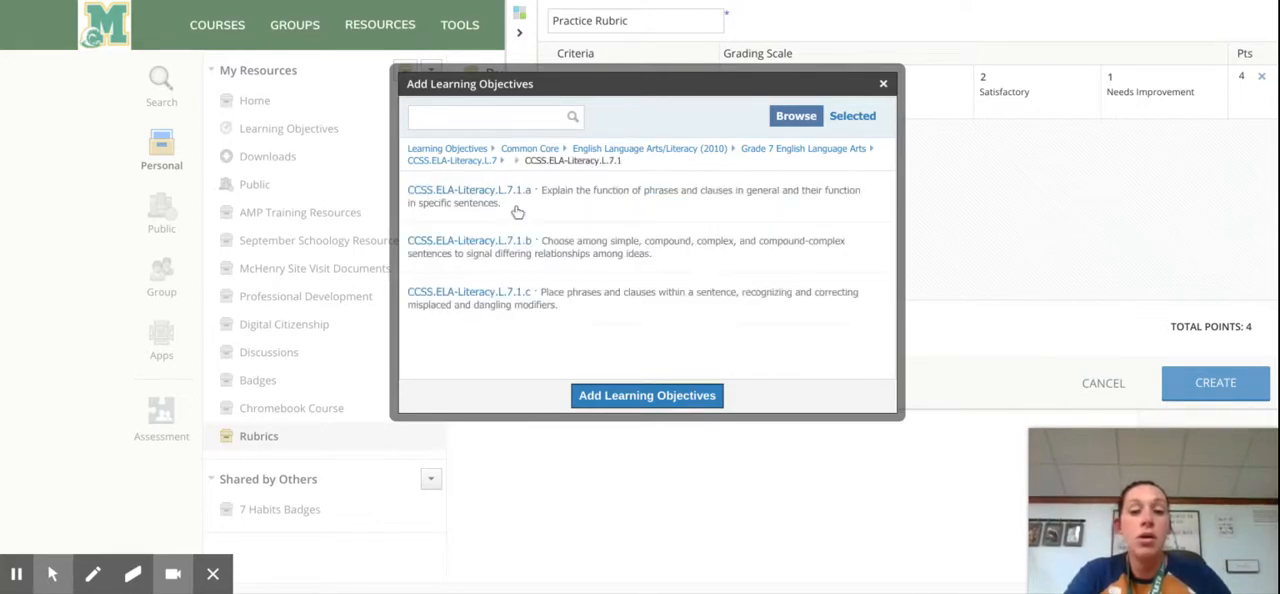
Step: Add the learning objectives CCSS.ELA-Literacy.L.7.1.a, L.7.1.b and L.7.1.c to the rubric as criteria
click(514, 197)
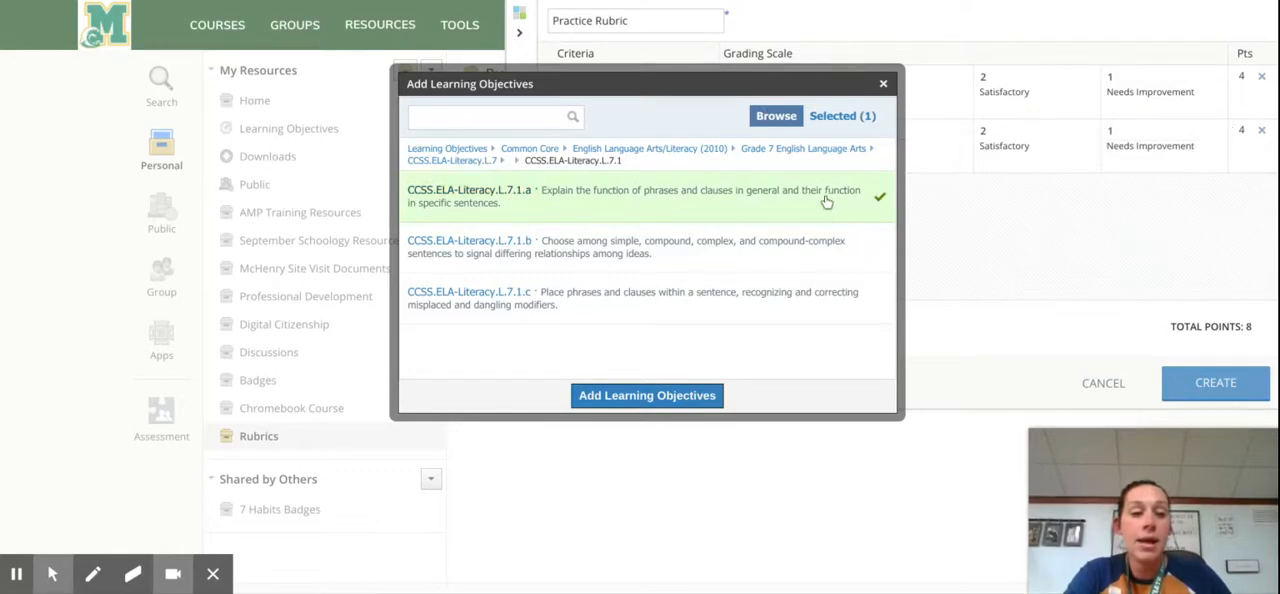
click(873, 252)
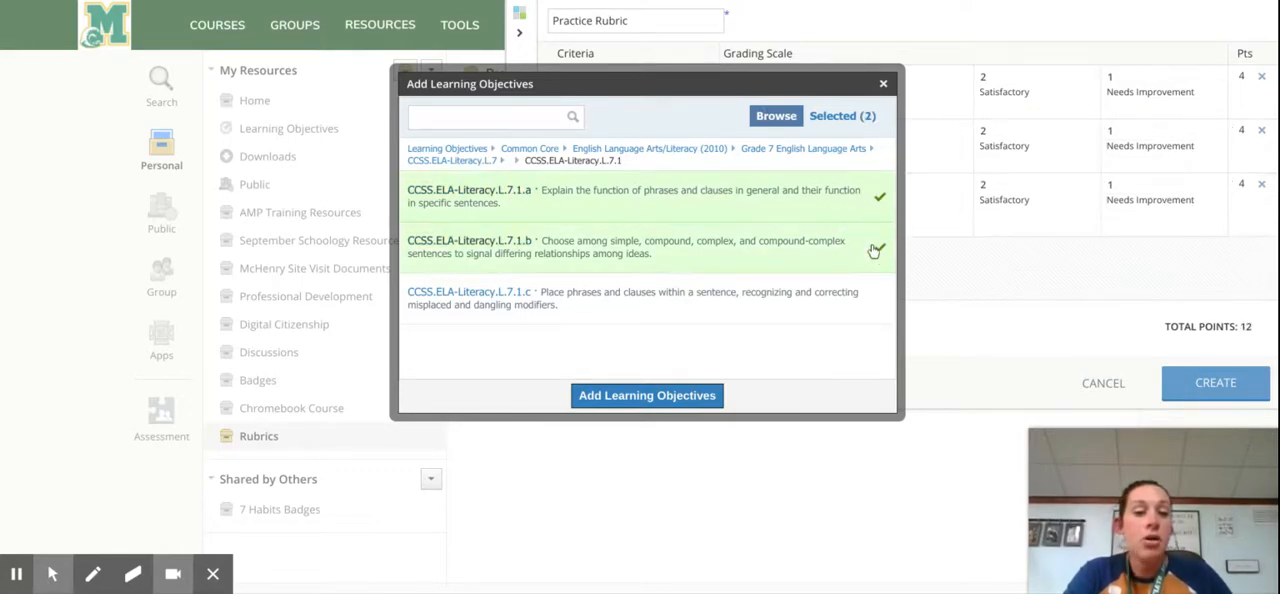
click(876, 308)
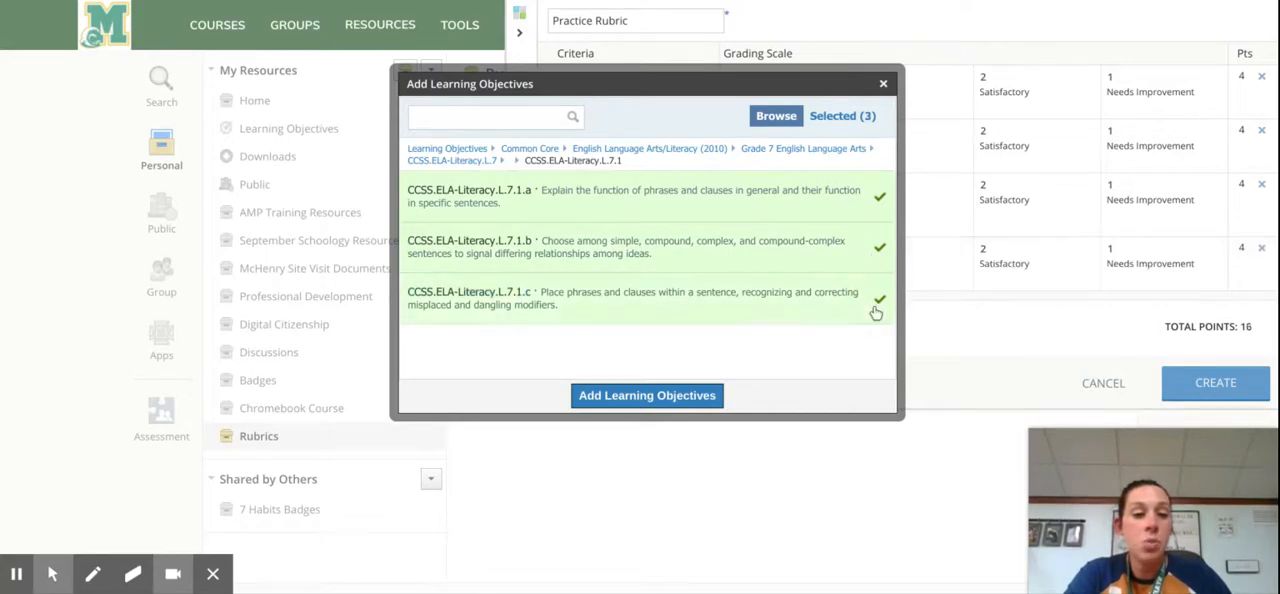
click(713, 395)
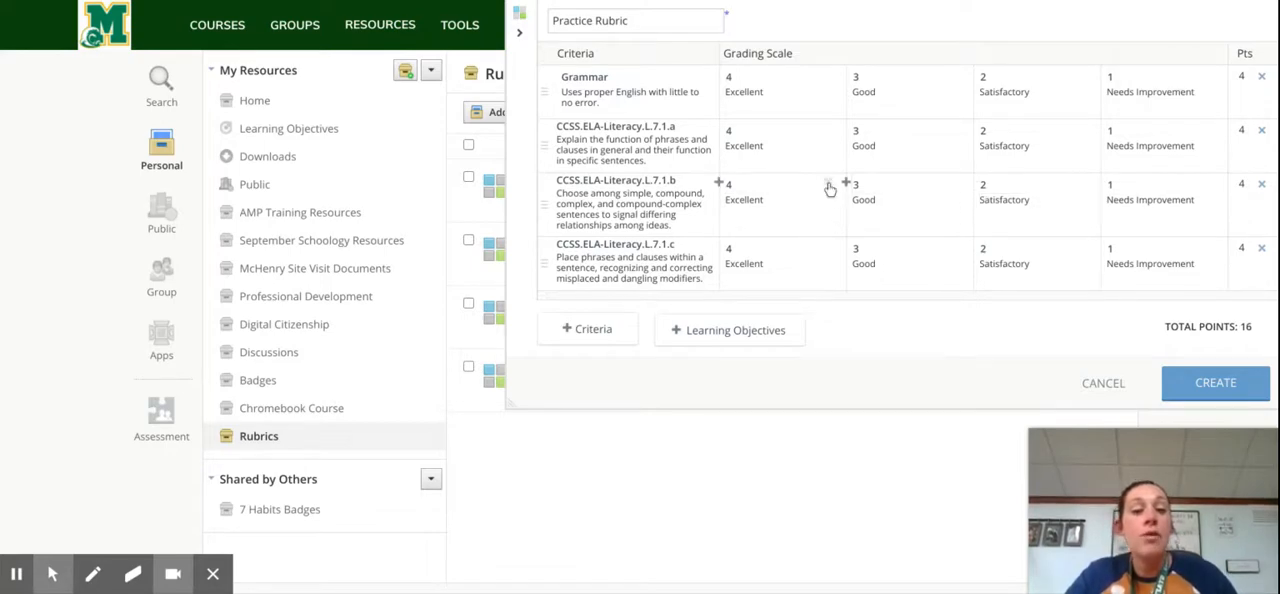
Step: Reduce the CCSS.ELA-Literacy.L.7.1.b scale to Good at 2 points and Needs Improvement at 1 point, and create the rubric
click(828, 186)
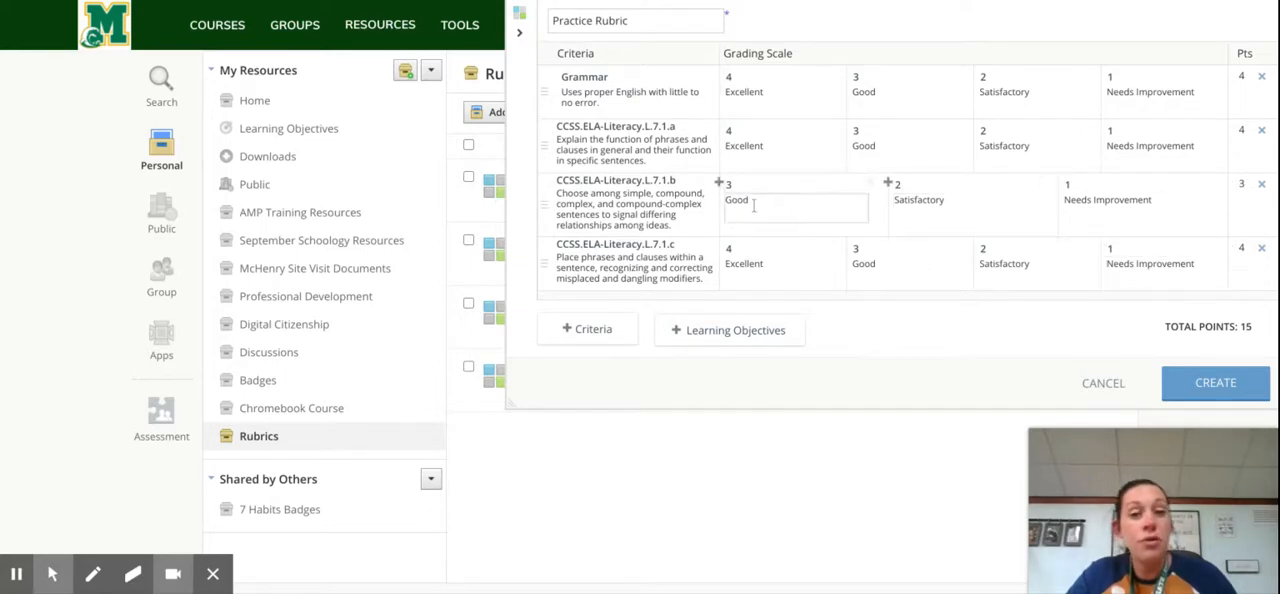
click(1034, 182)
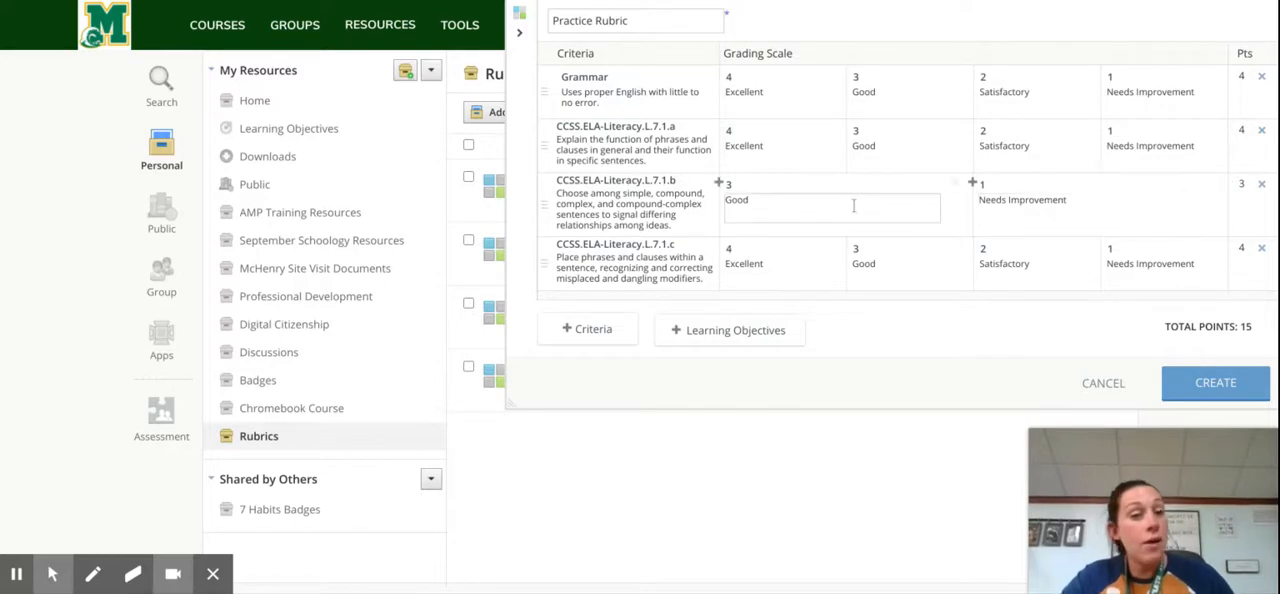
click(736, 187)
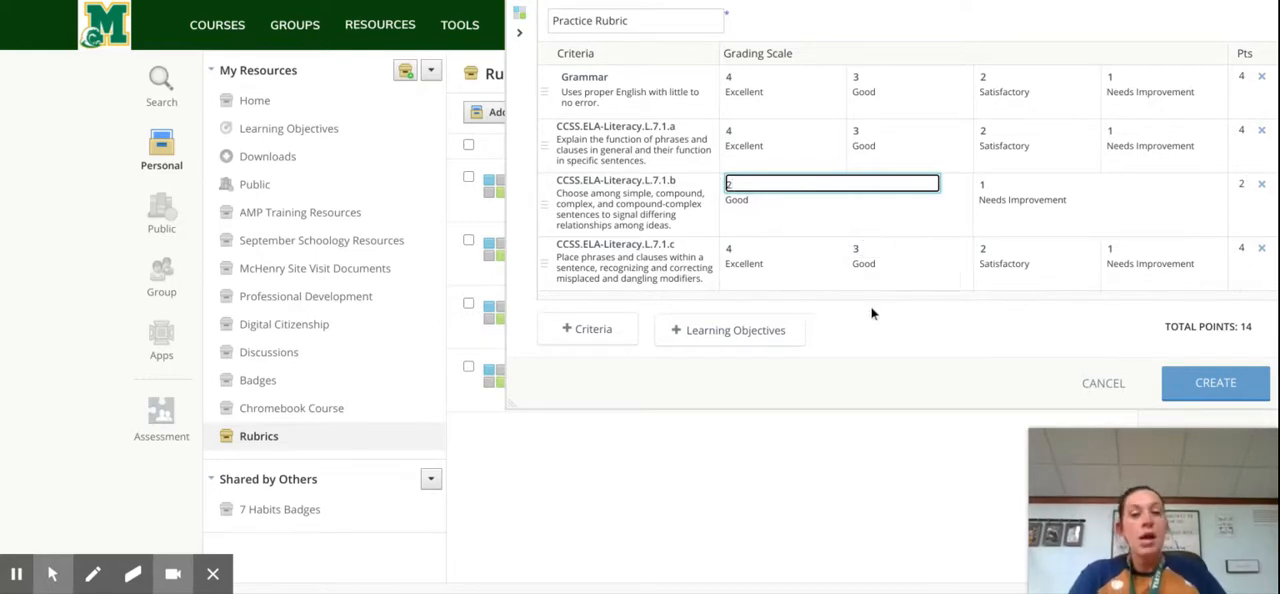
click(924, 339)
click(1190, 400)
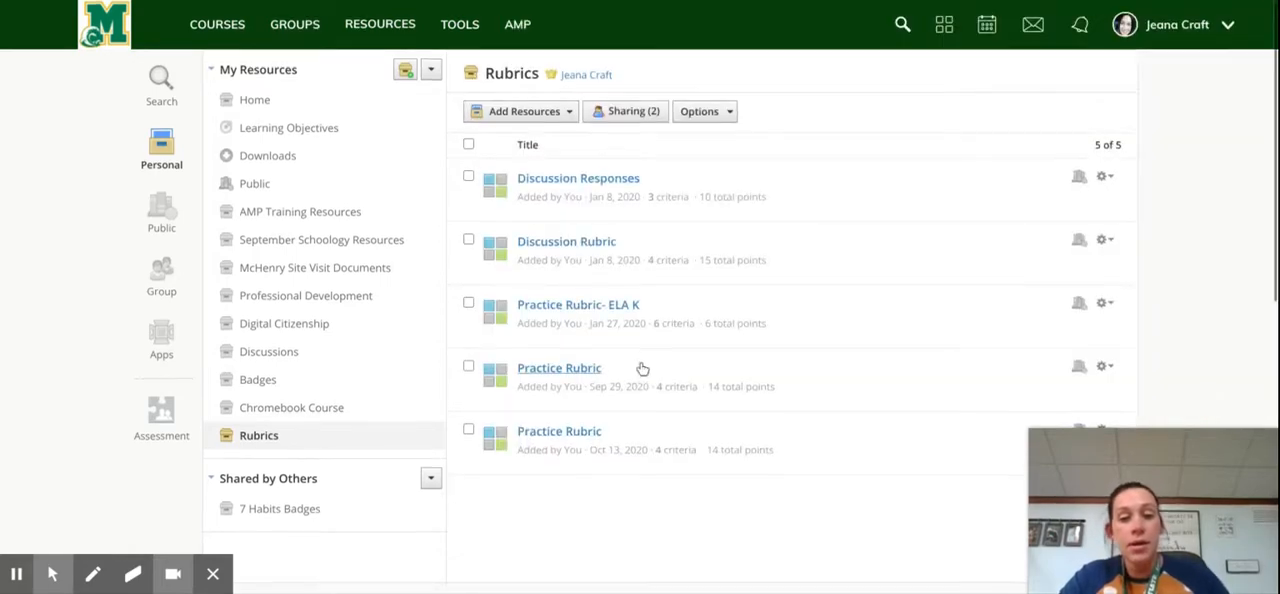
Step: Rename the Practice Rubric added on Oct 13, 2020 as "Practice Rubric 2" and save it
scroll(1075, 402, down, 2)
click(1103, 315)
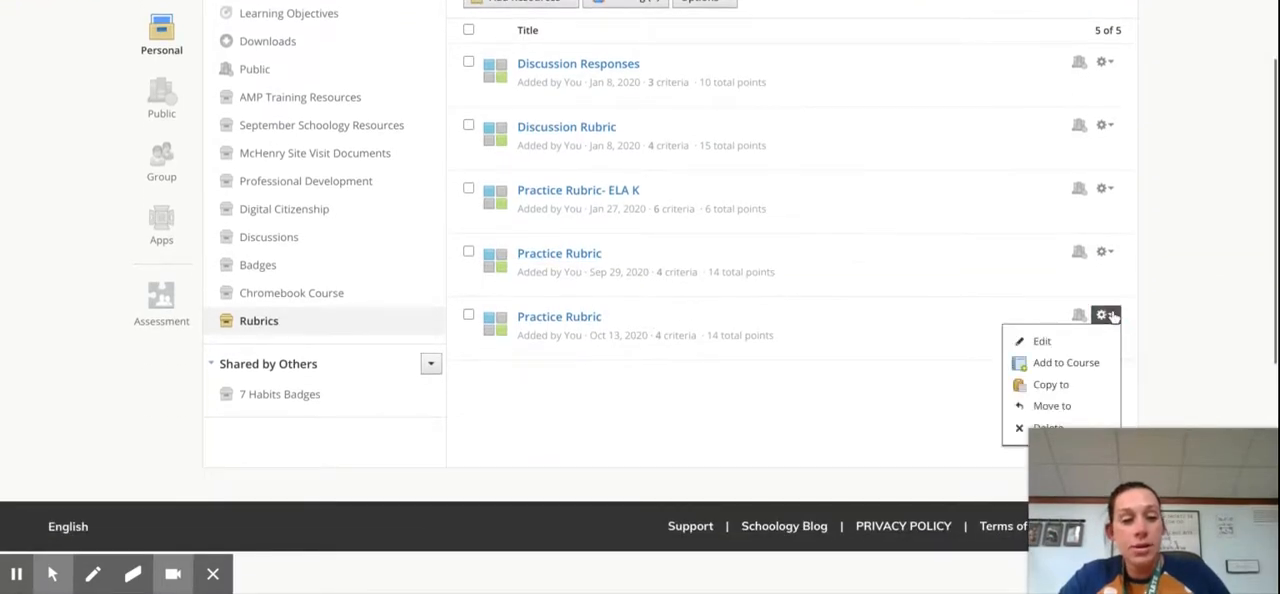
scroll(1062, 310, down, 1)
click(1042, 301)
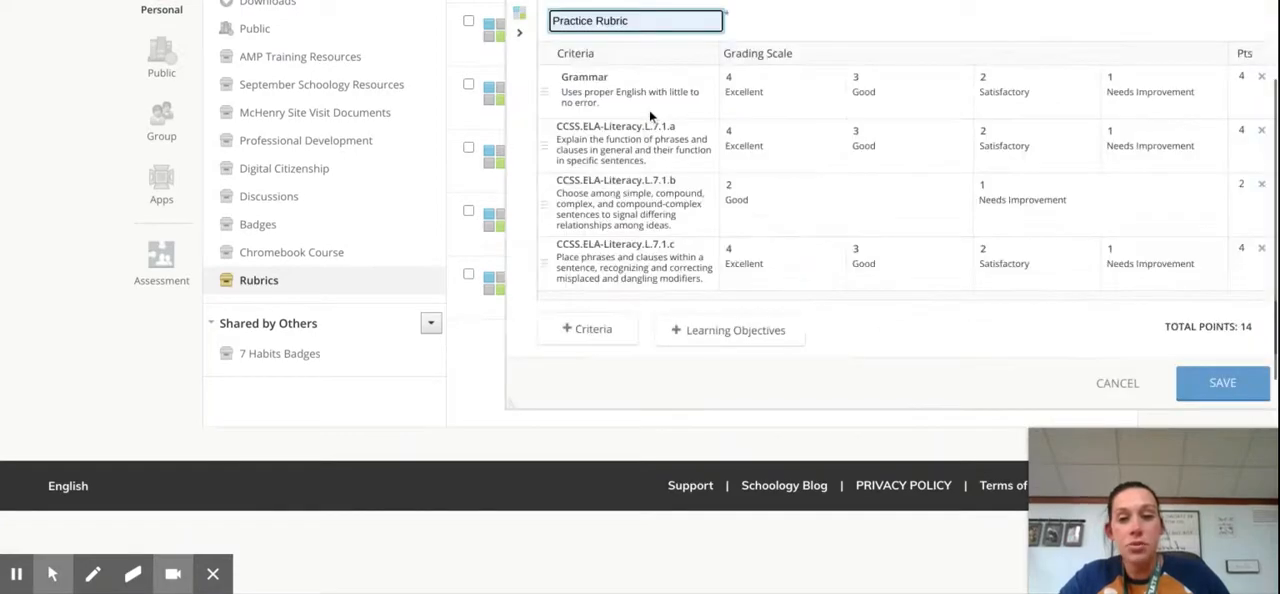
text(2)
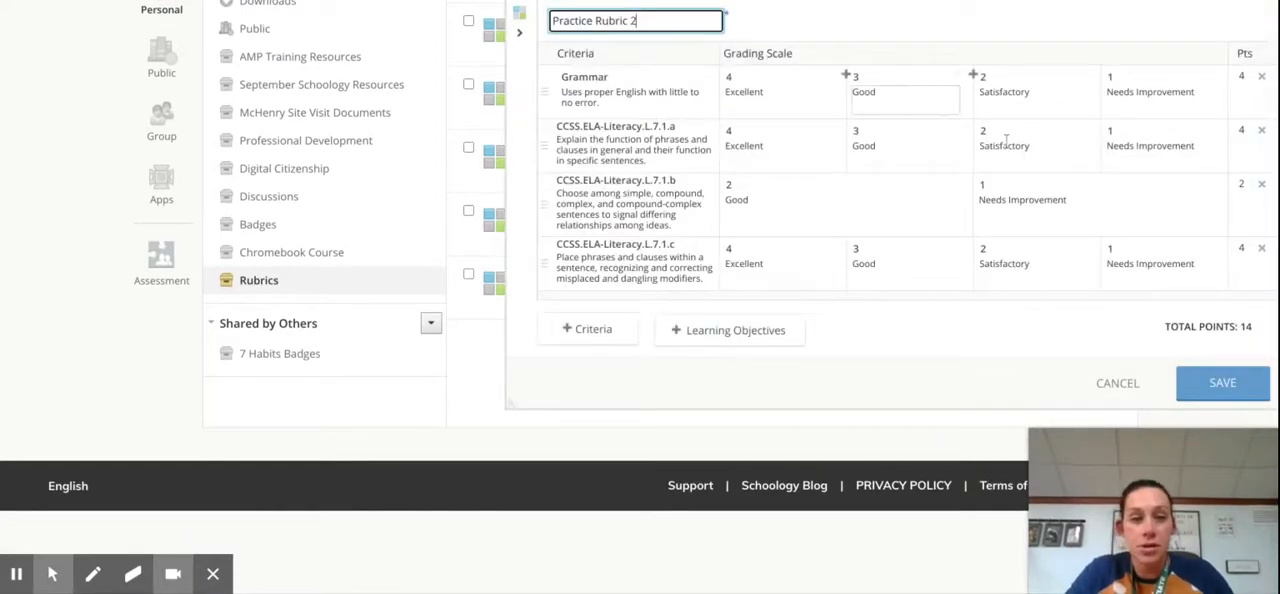
click(1217, 390)
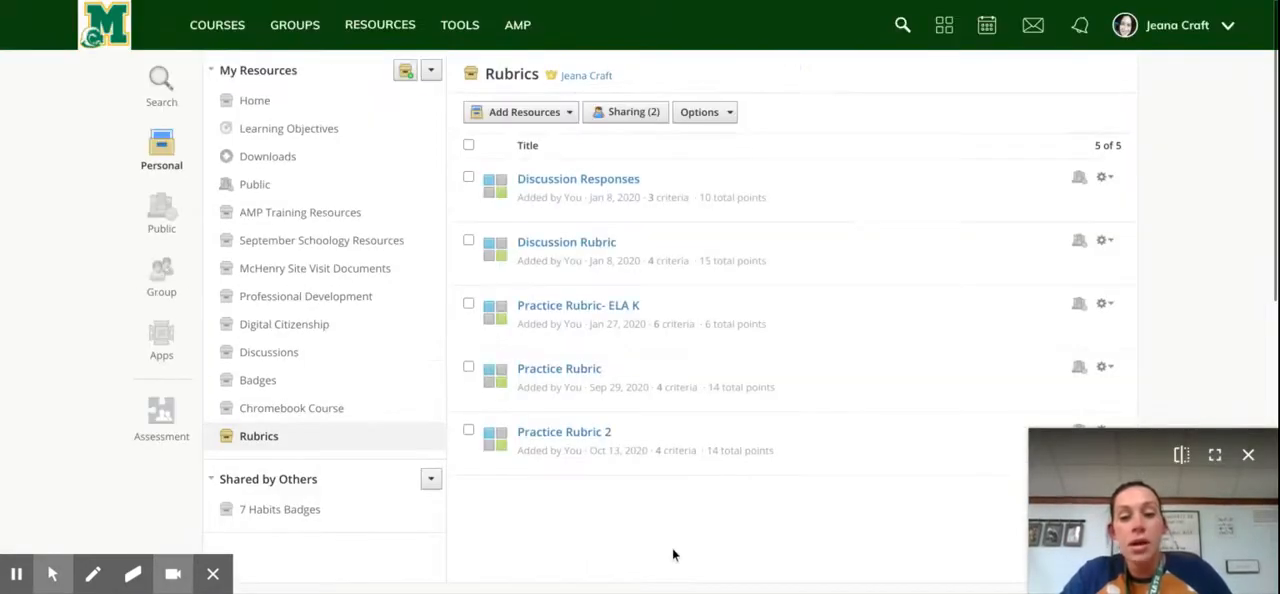
Step: Add Practice Rubric 2 to the course ASC Instructional Technology: 2019-2020
scroll(962, 366, down, 2)
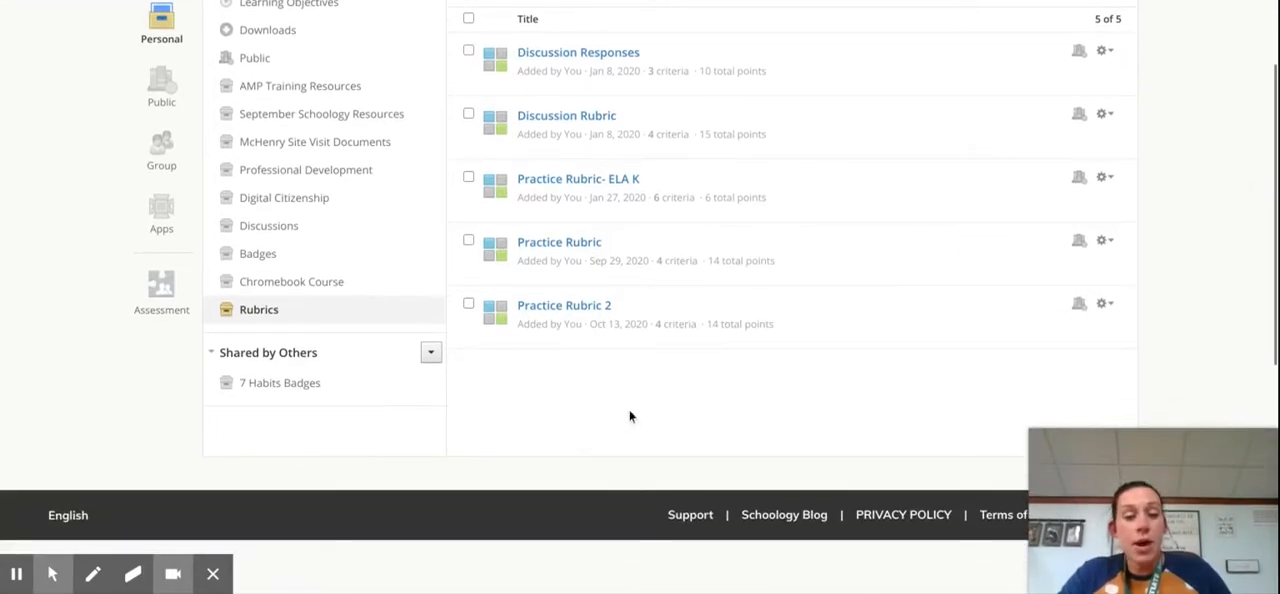
click(1105, 304)
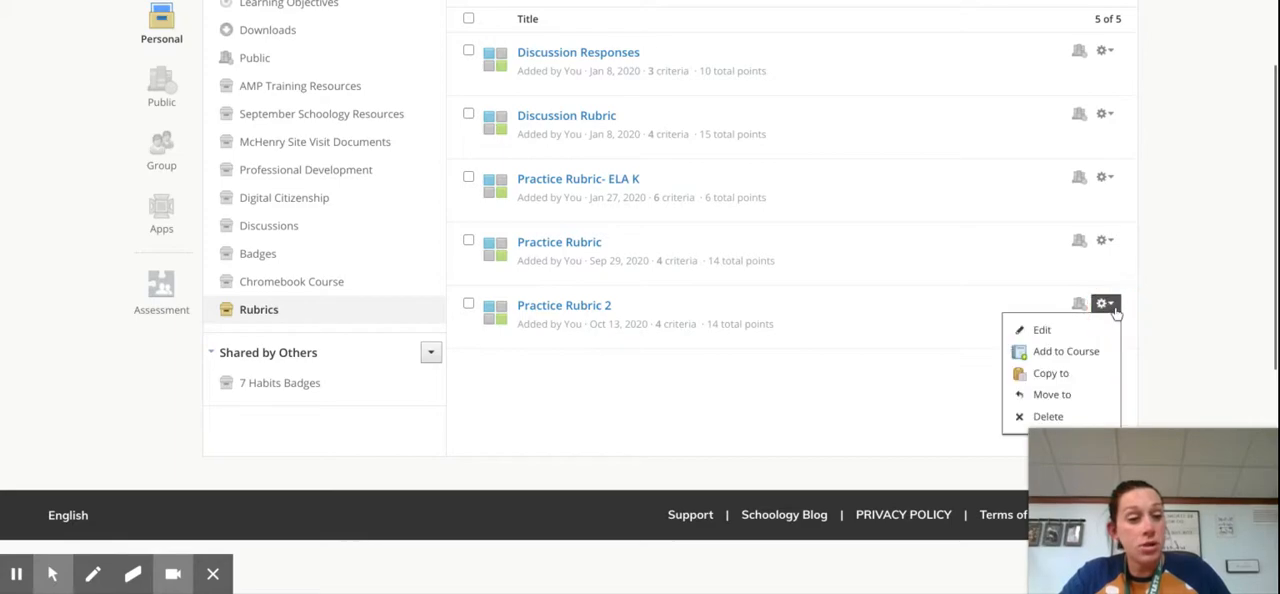
click(1088, 354)
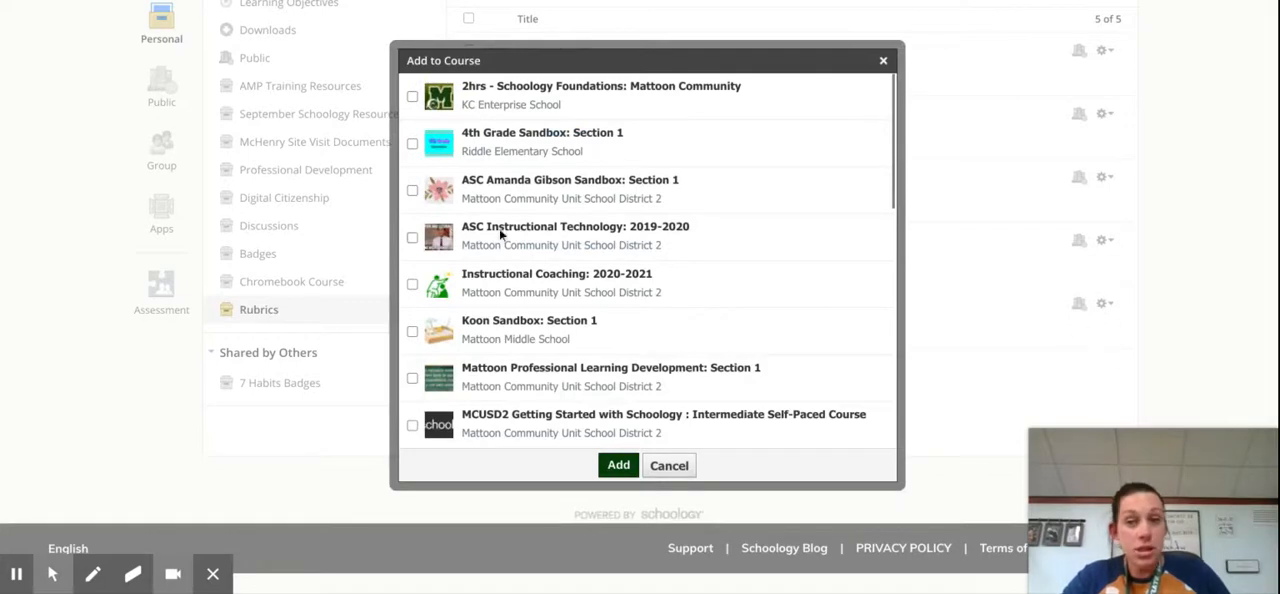
click(412, 237)
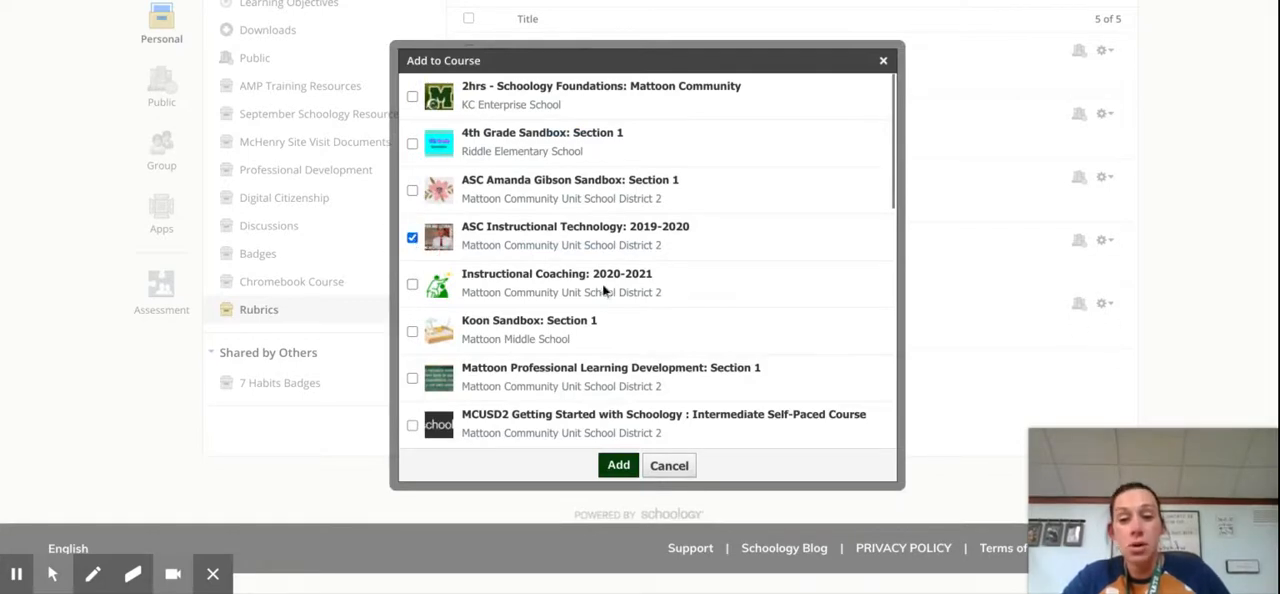
click(615, 481)
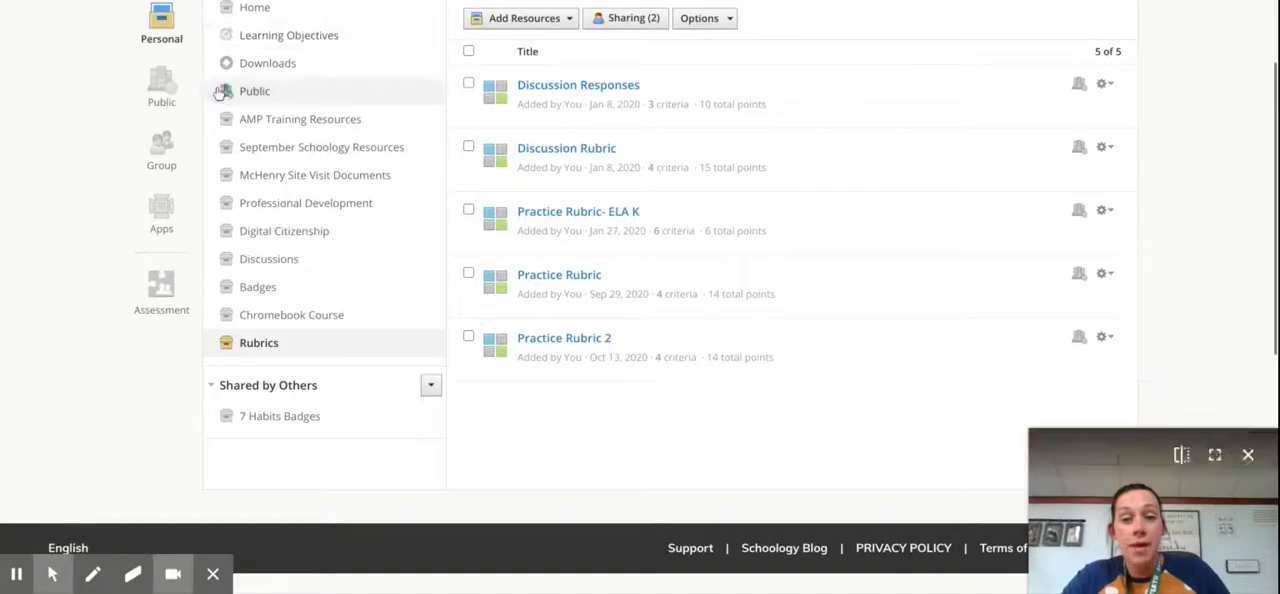
Step: Open the ASC Instructional Technology 2019-2020 course from the course list
scroll(228, 35, up, 2)
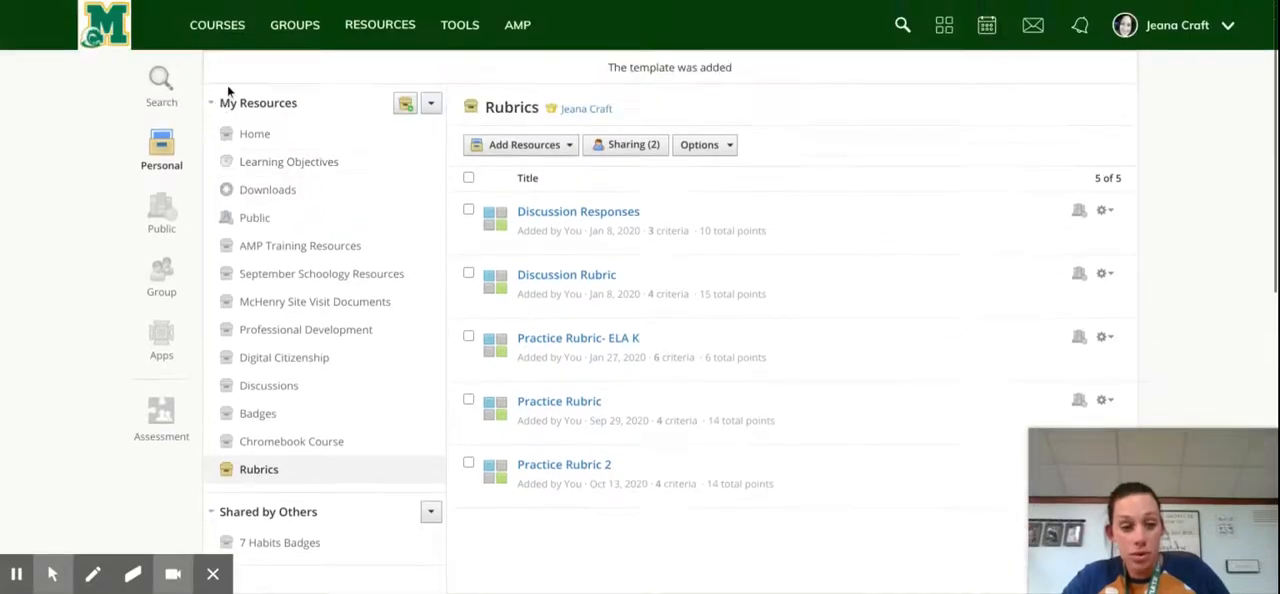
click(220, 26)
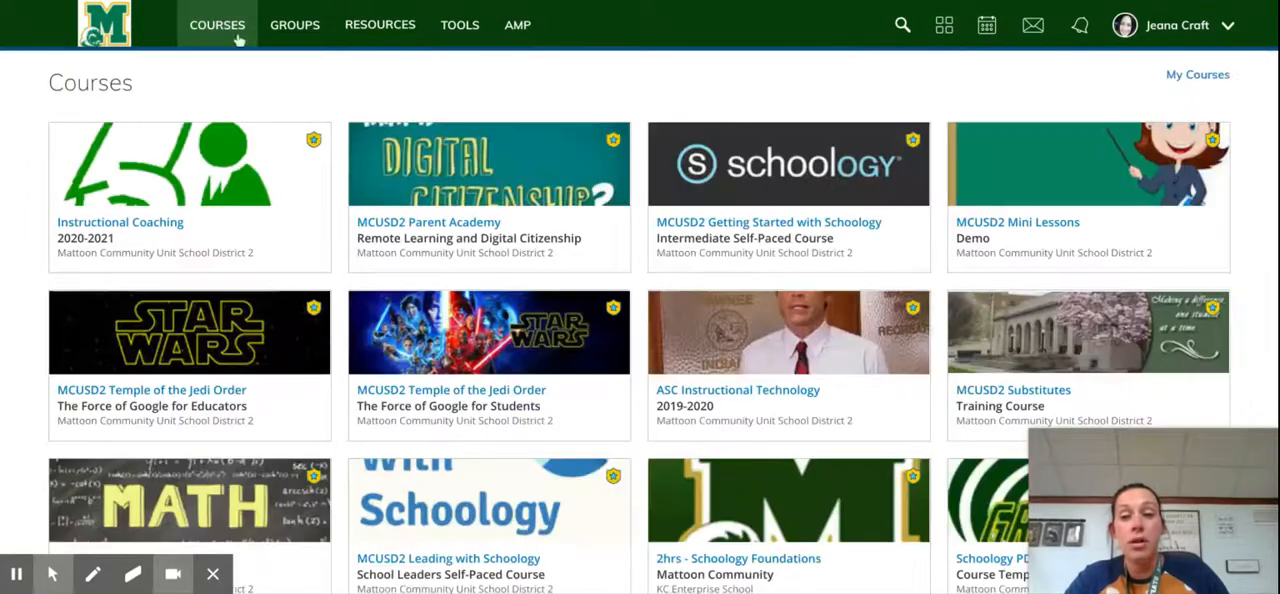
click(757, 345)
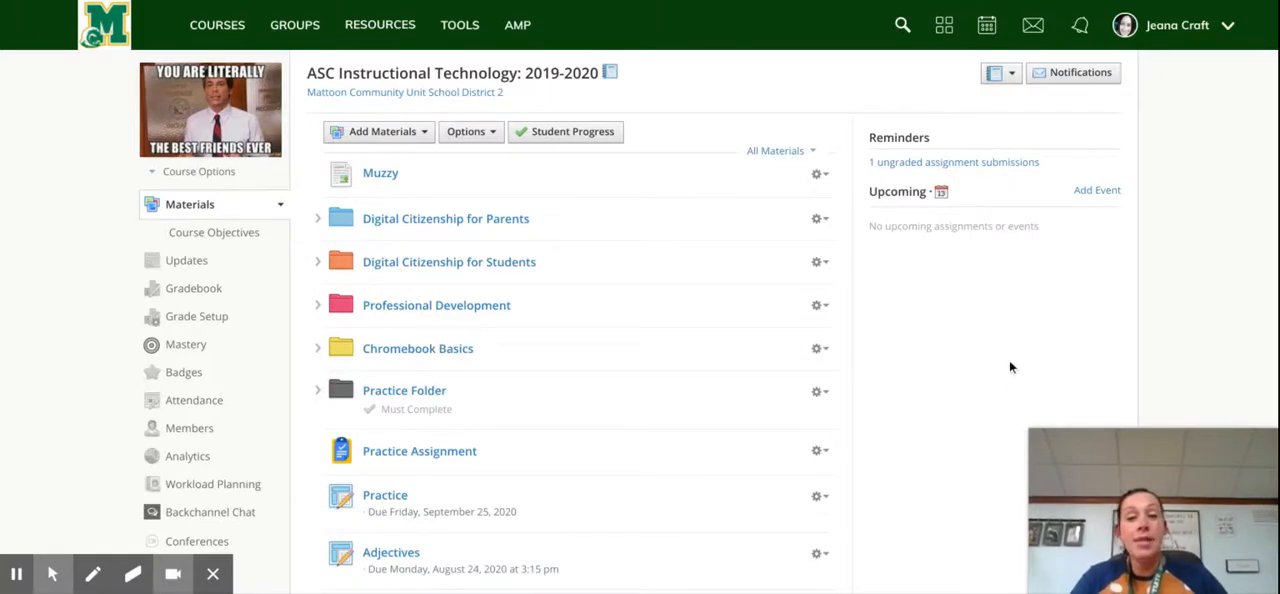
Step: Start a new assignment in the course and name it "Practice ELA Rubric Assignment"
click(416, 132)
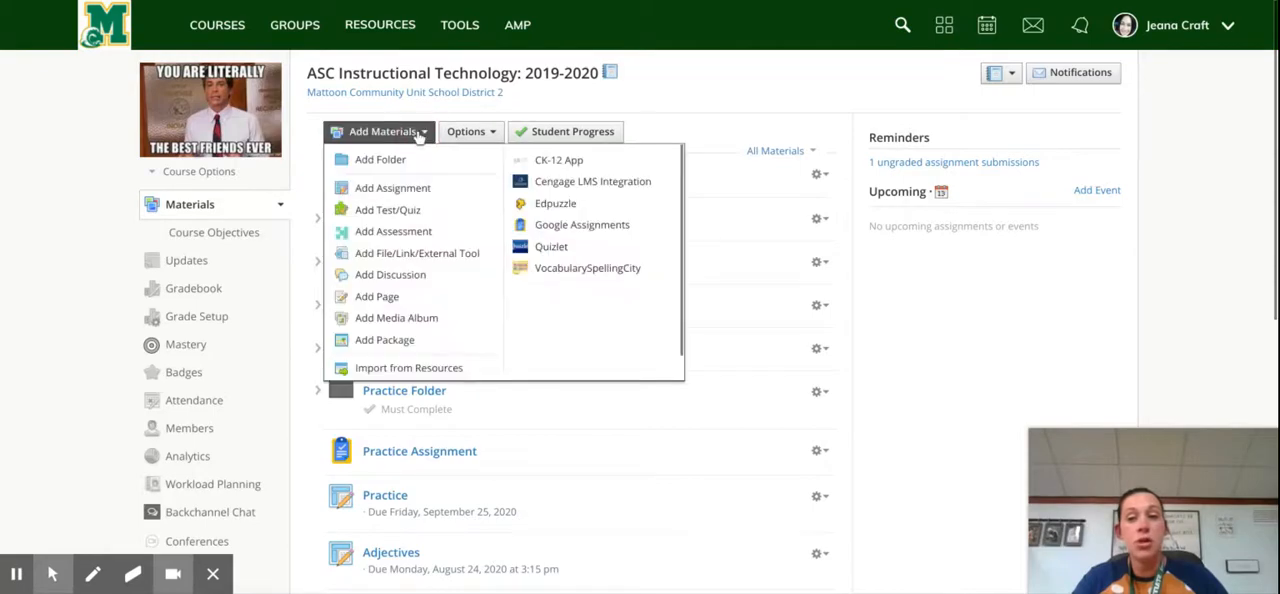
click(396, 190)
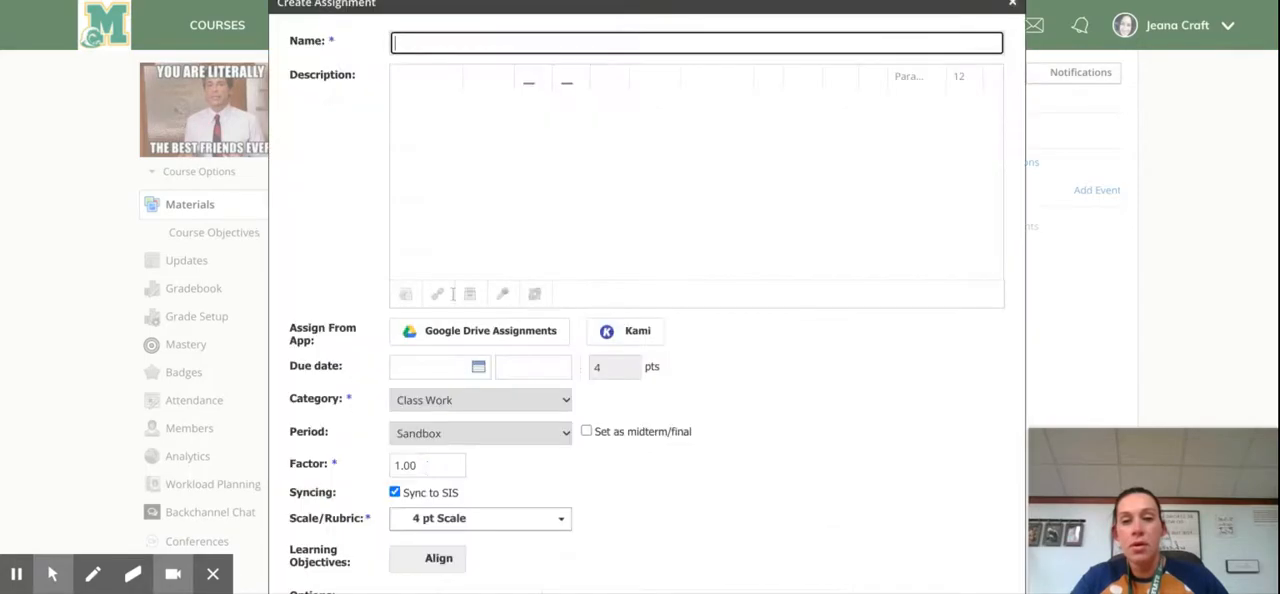
click(457, 42)
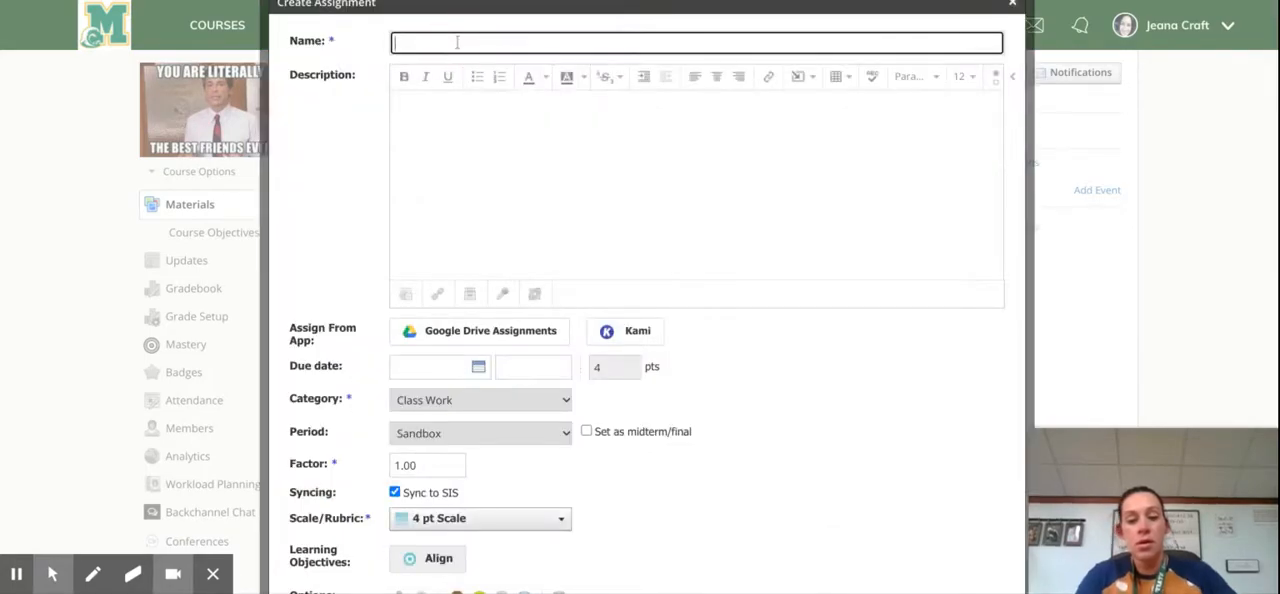
text(Practice EL)
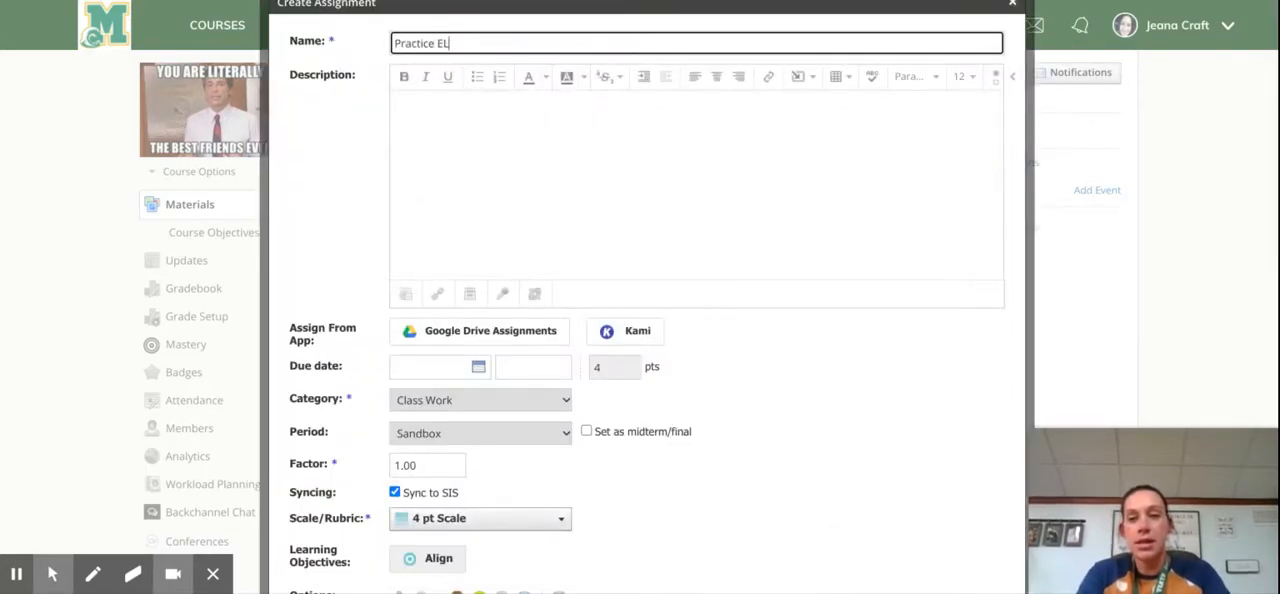
text(A Rurb)
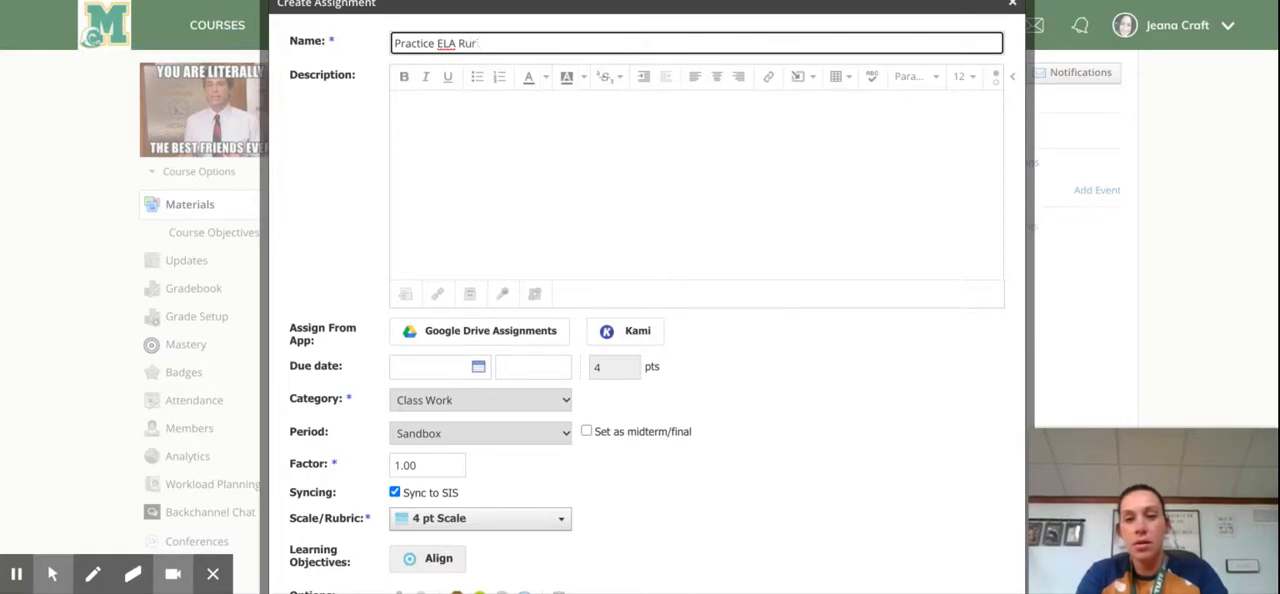
key(BackSpace)
key(BackSpace)
text(bric Assignment)
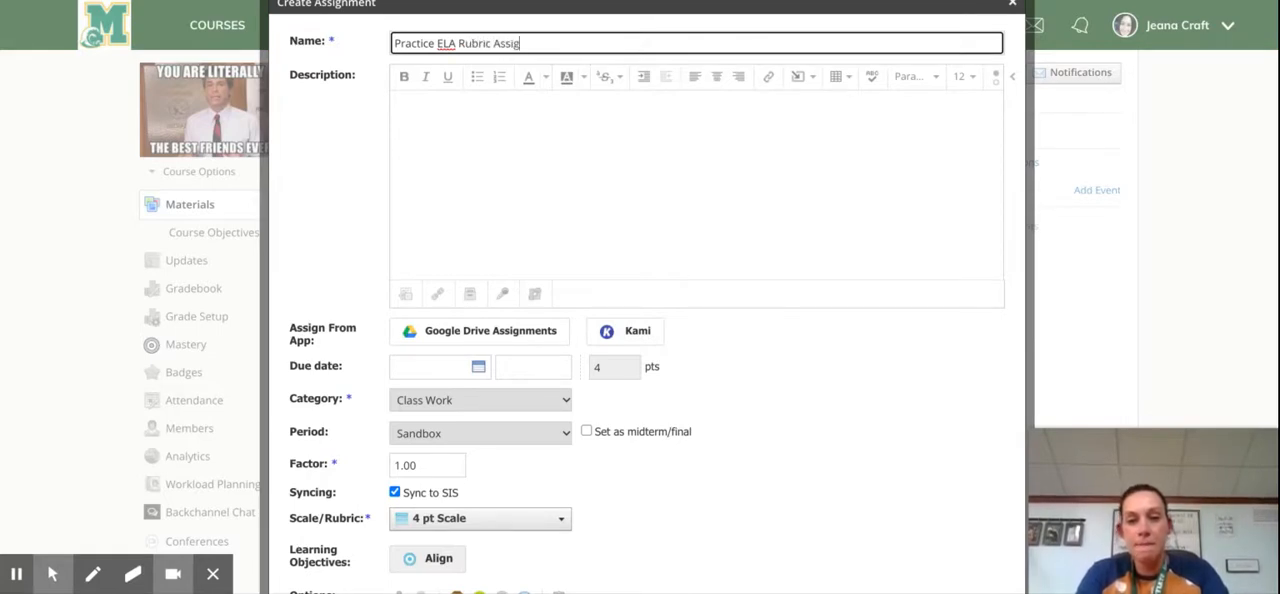
Step: Attach the Song Lyrics Analysis document from Google Drive Assignments to the new assignment
click(508, 339)
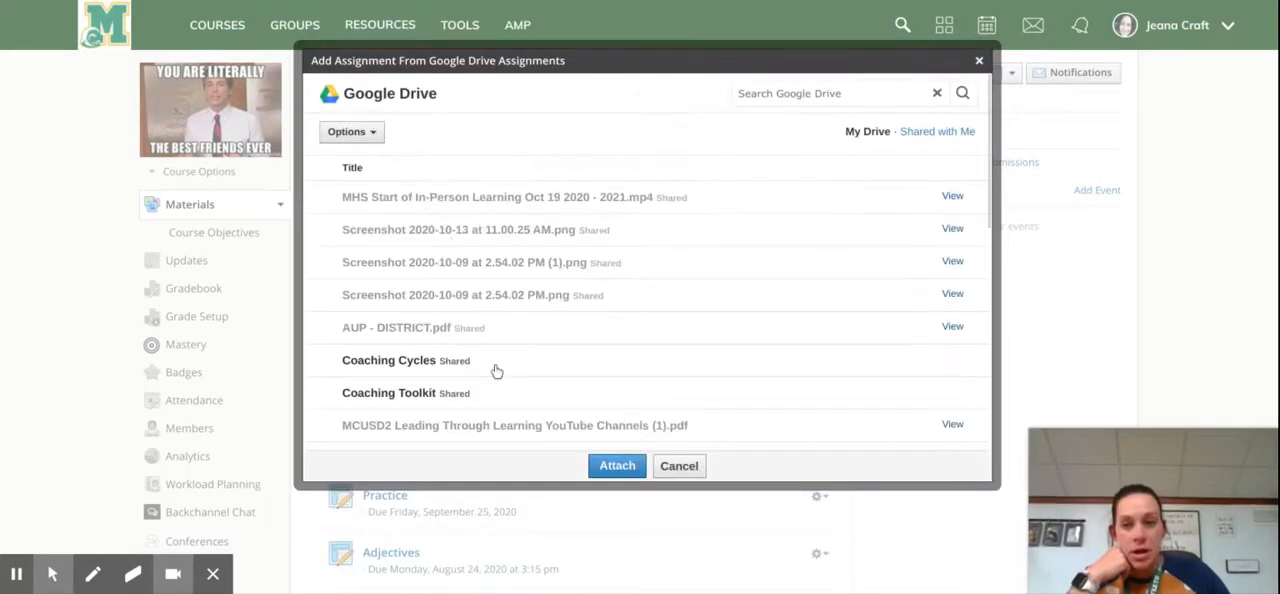
scroll(493, 370, down, 3)
click(437, 360)
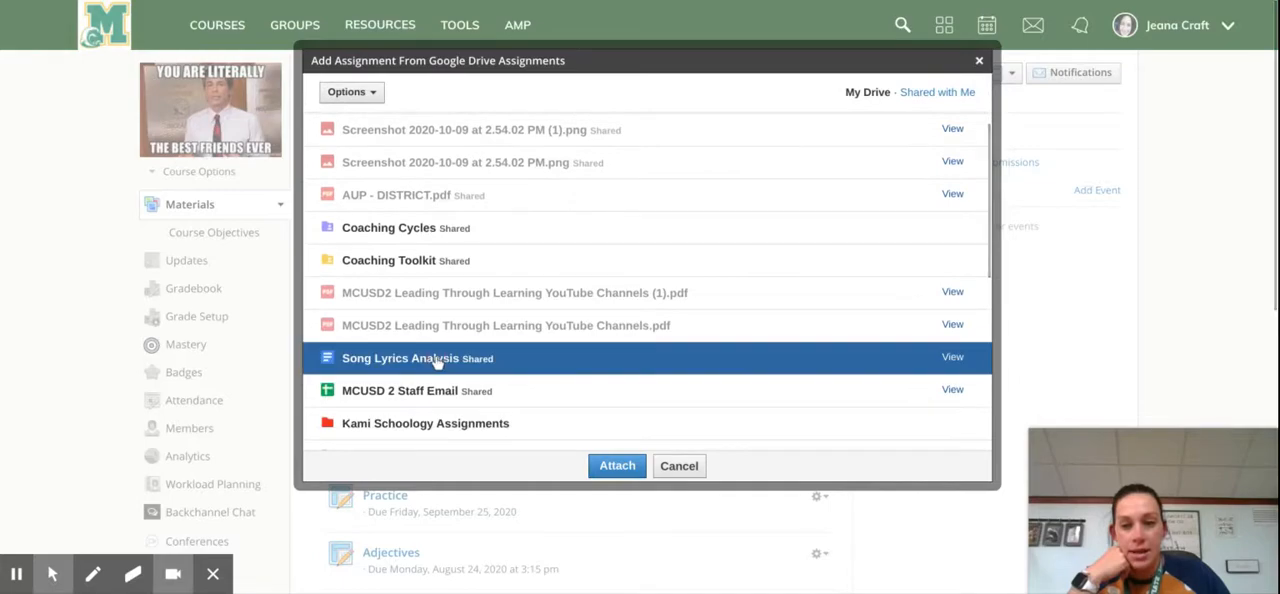
click(616, 466)
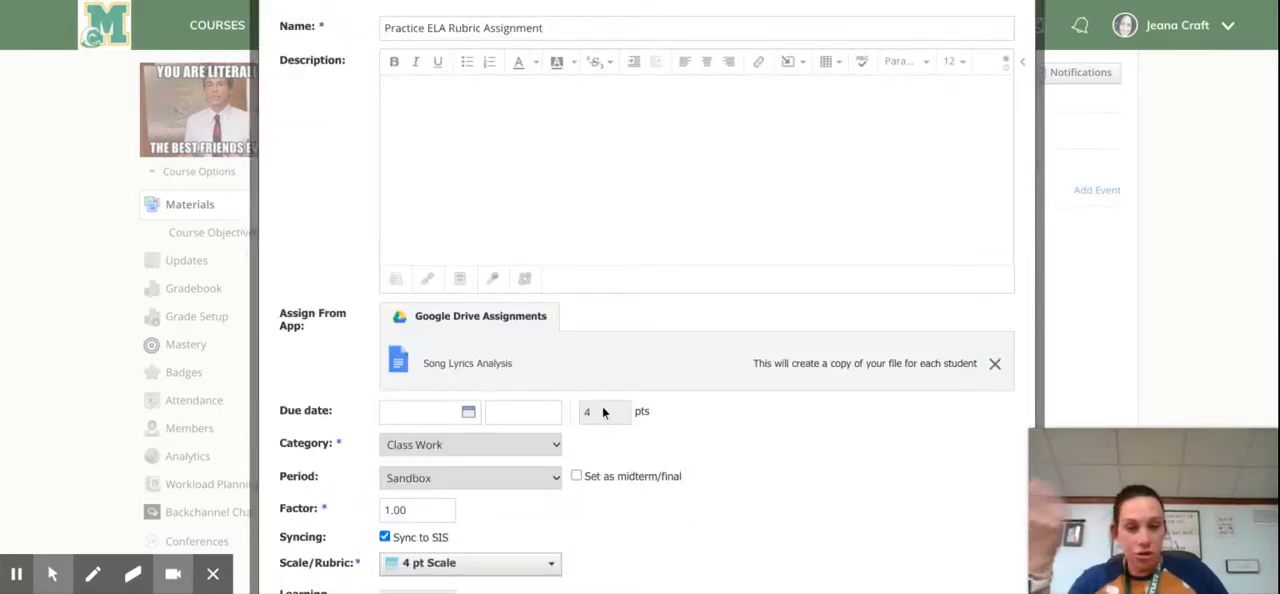
Step: Keep Class Work as the category and choose Practice Rubric 2 as the assignment's scale/rubric
click(517, 446)
scroll(629, 499, down, 3)
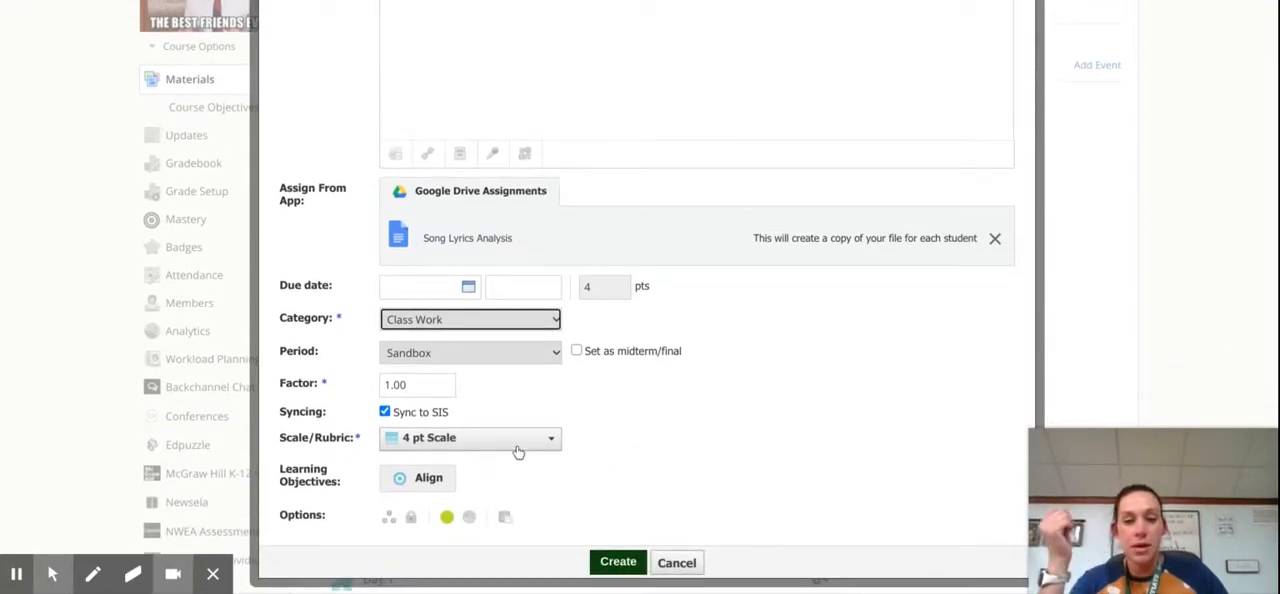
click(518, 450)
scroll(718, 431, down, 2)
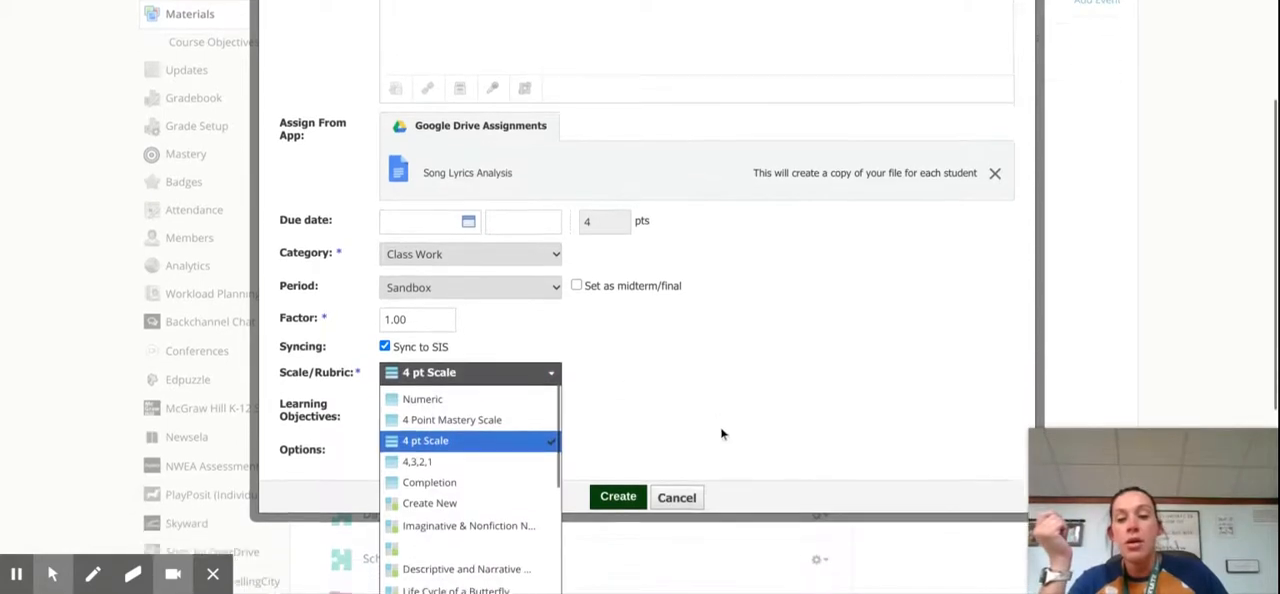
scroll(722, 434, down, 4)
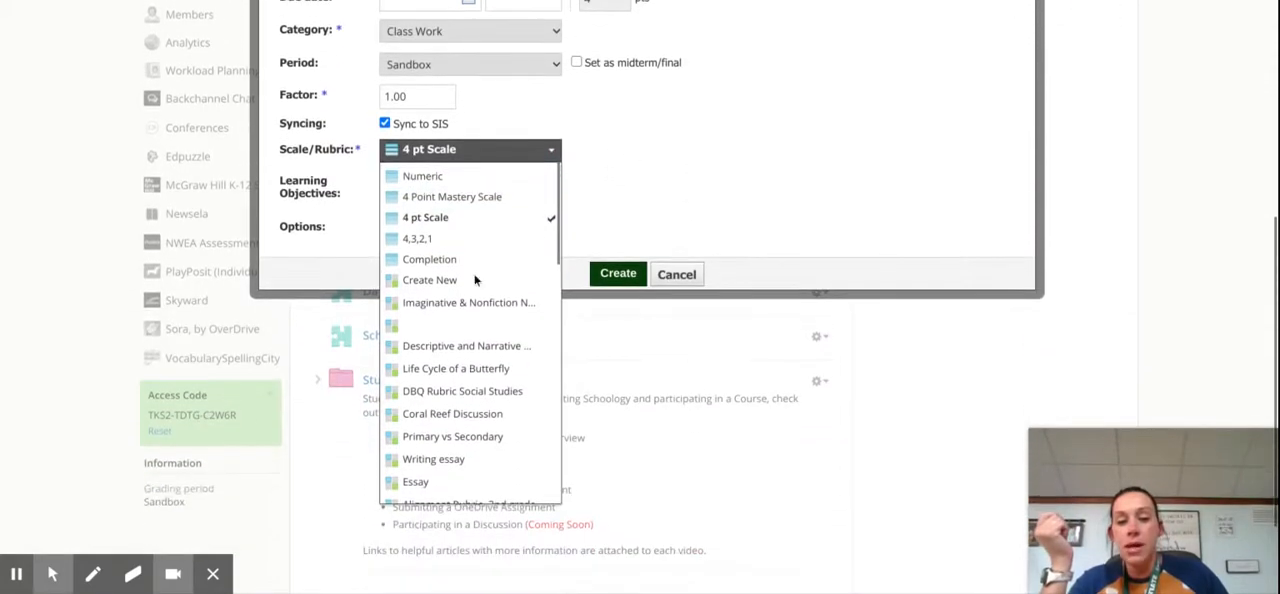
scroll(466, 286, down, 8)
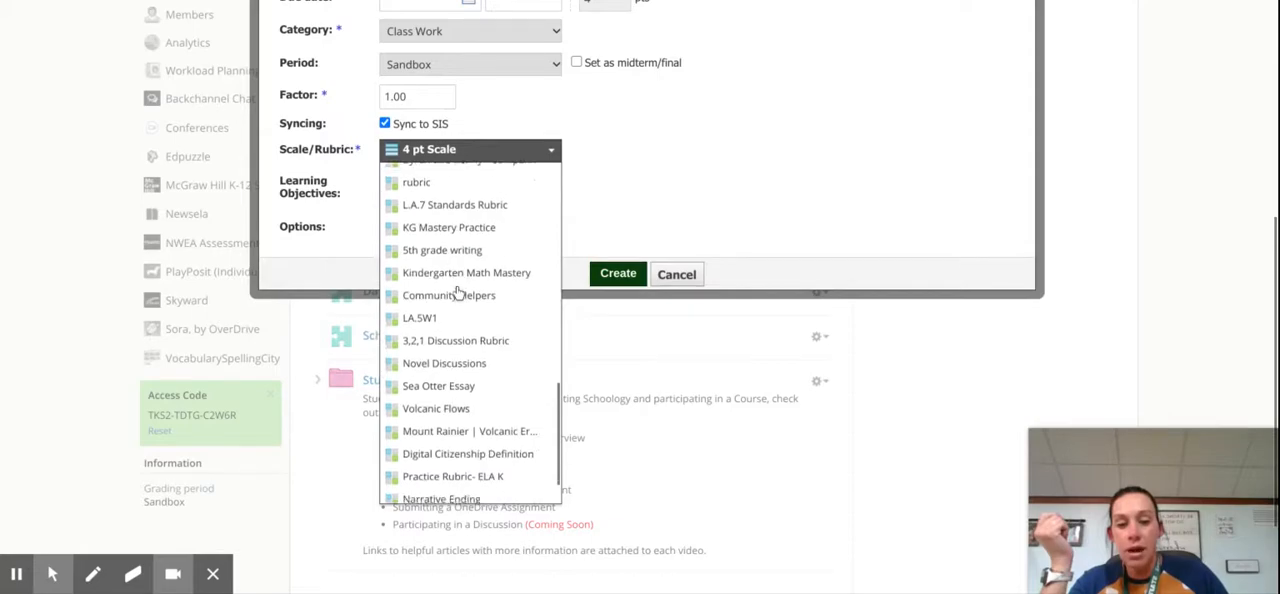
scroll(458, 290, down, 2)
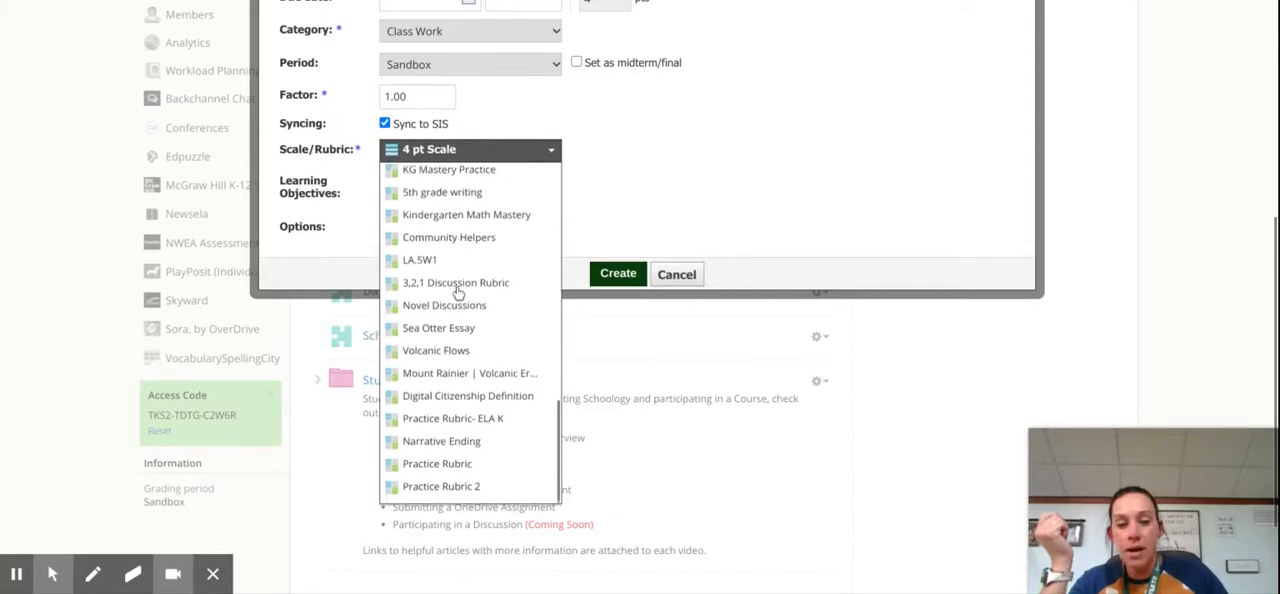
click(479, 486)
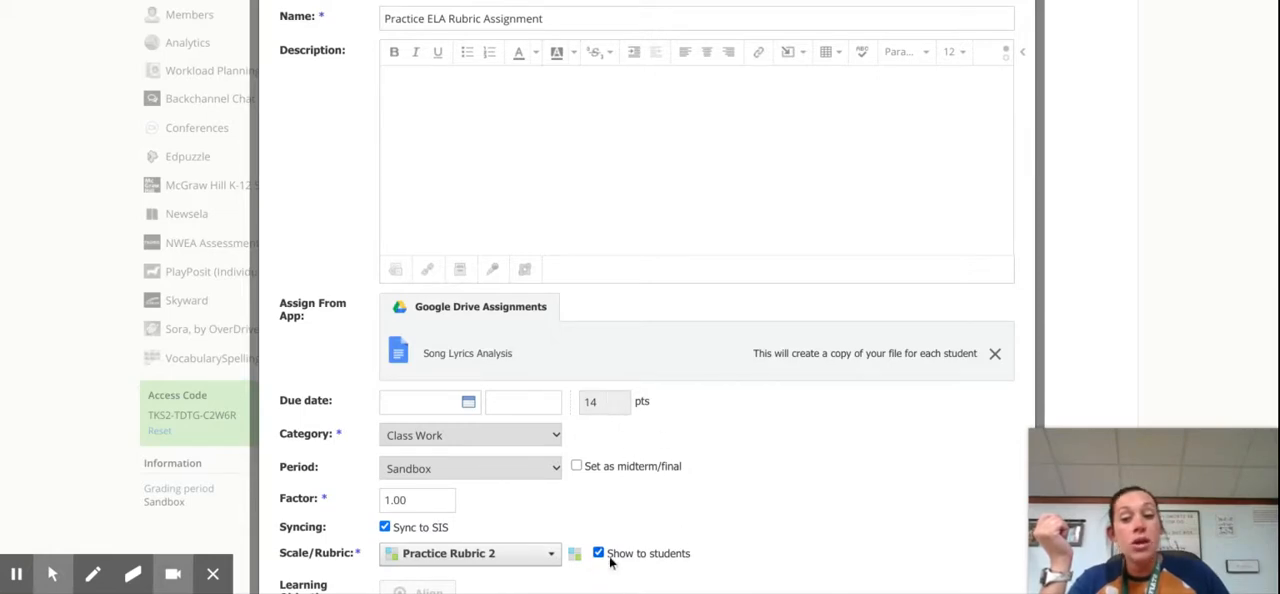
Step: Keep the rubric shown to students and create the assignment
scroll(598, 565, down, 1)
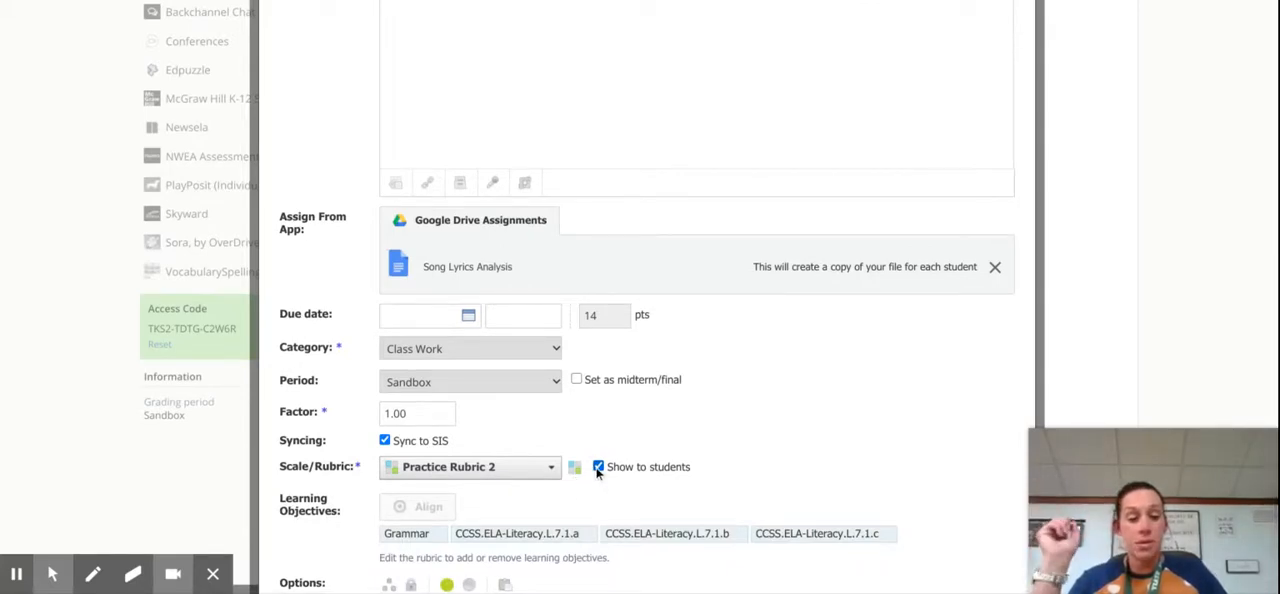
click(601, 473)
click(601, 473)
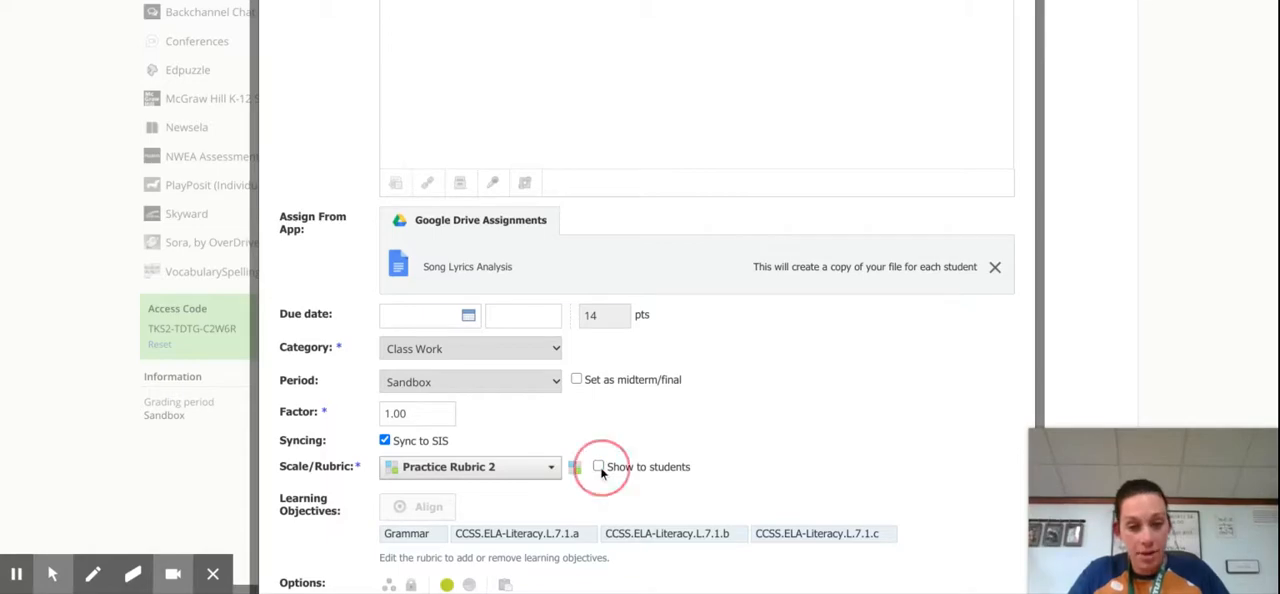
scroll(829, 413, down, 1)
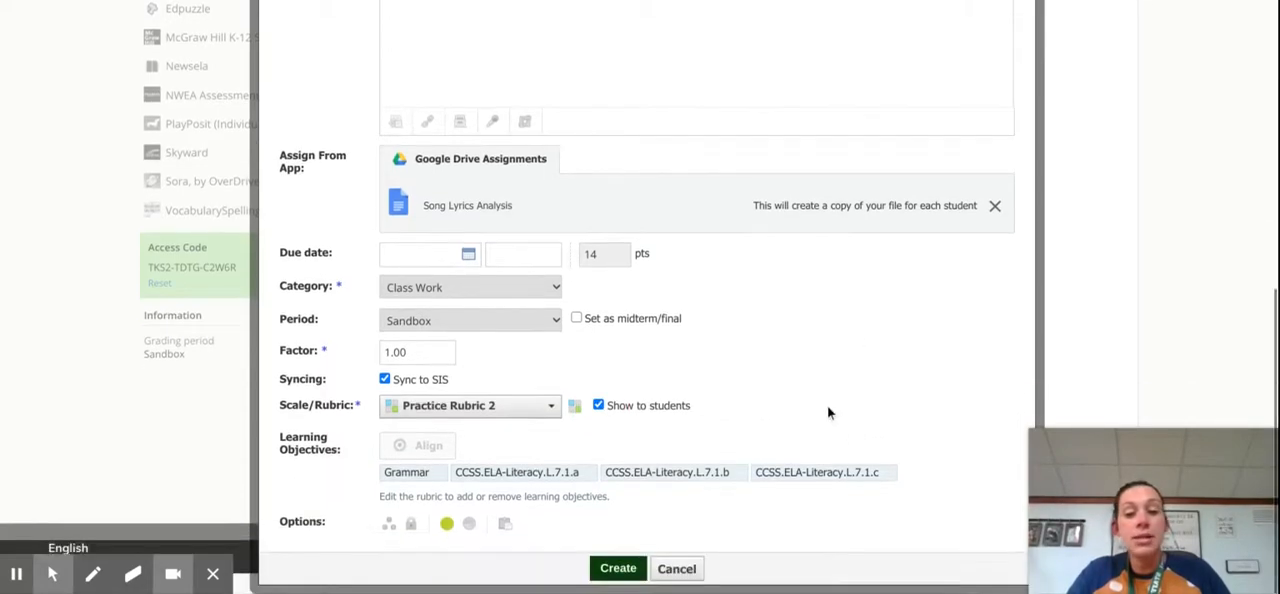
click(632, 569)
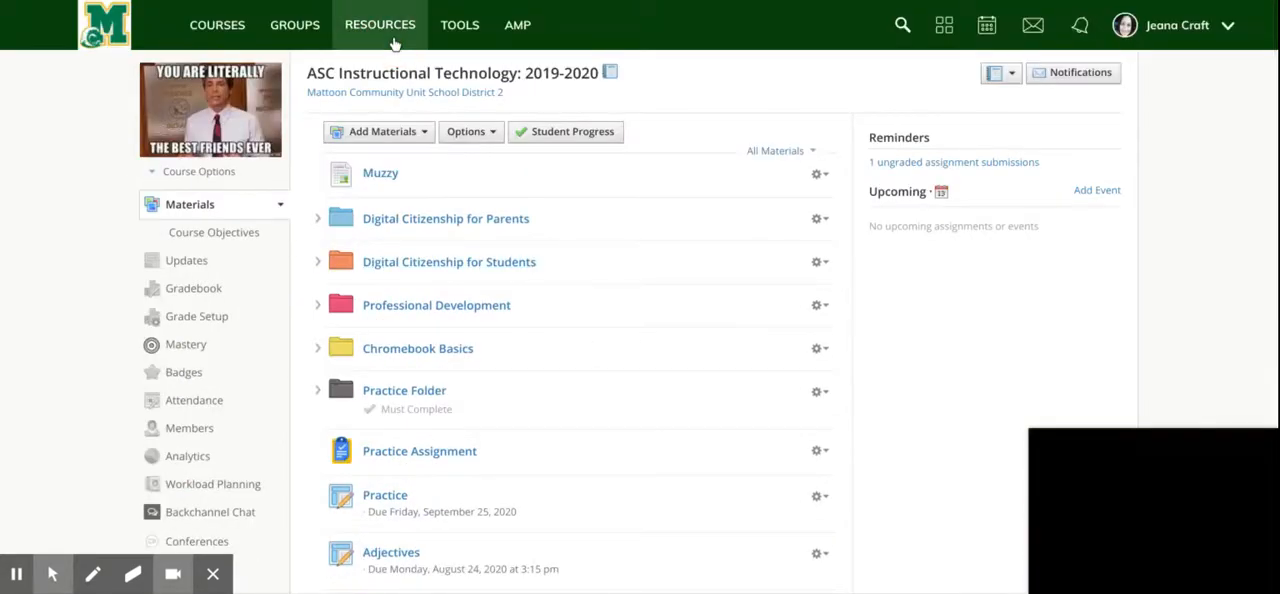
Step: Open the personal Resources library
click(390, 30)
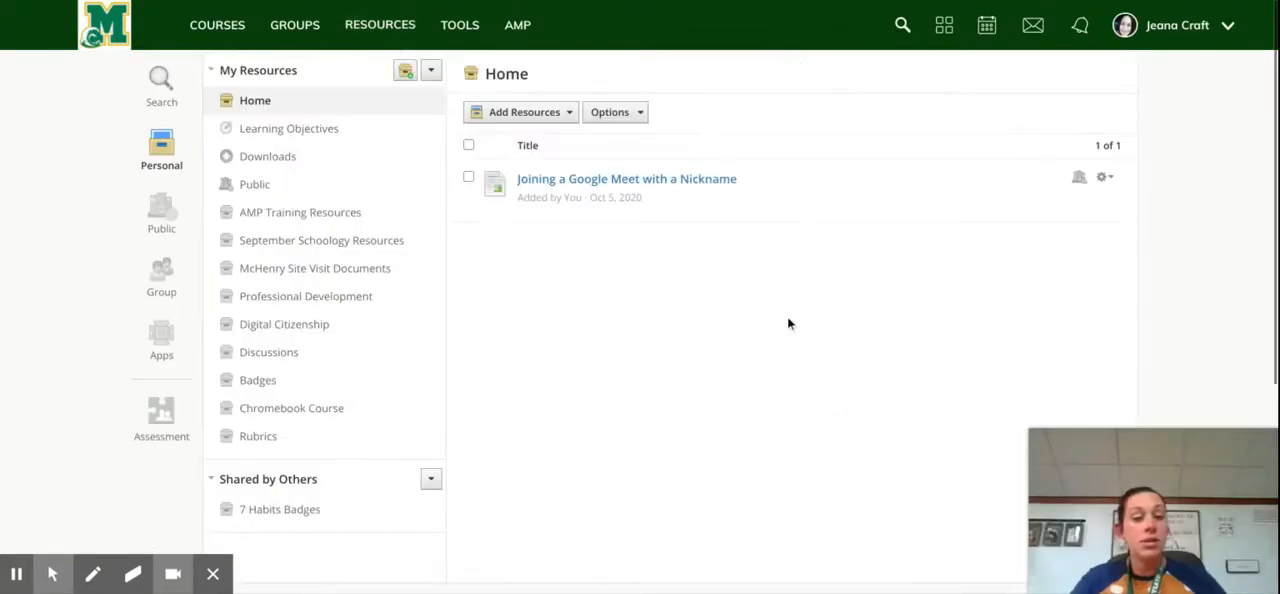